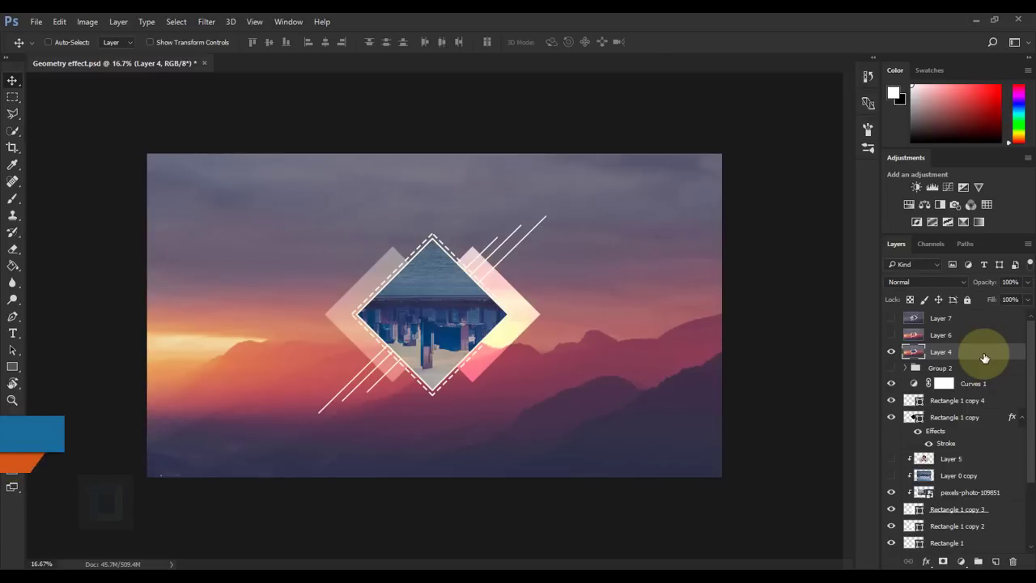
Show Layer 7 in Geometry effect.psd to view the finished portrait version of the design.
click(953, 318)
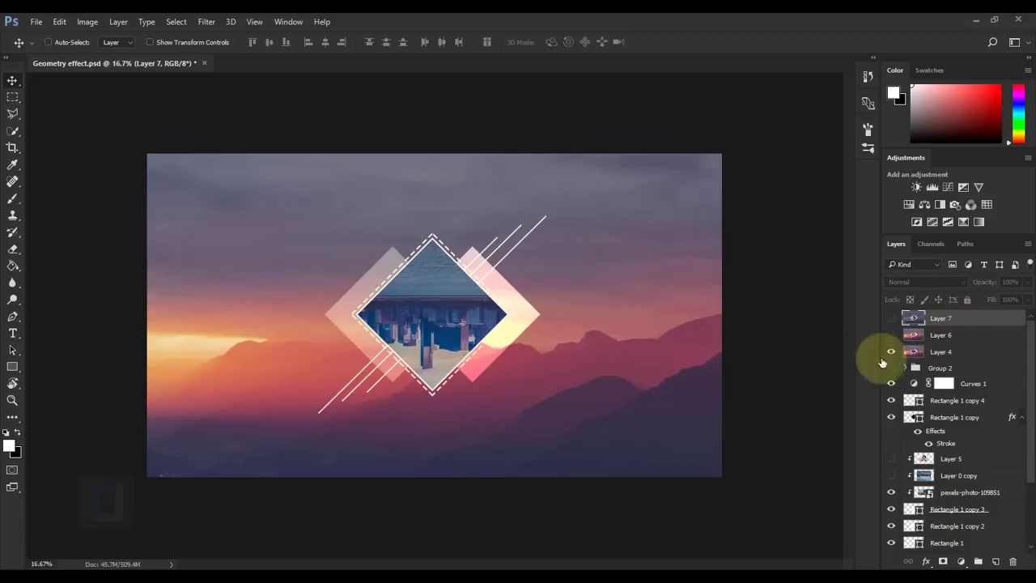
click(891, 318)
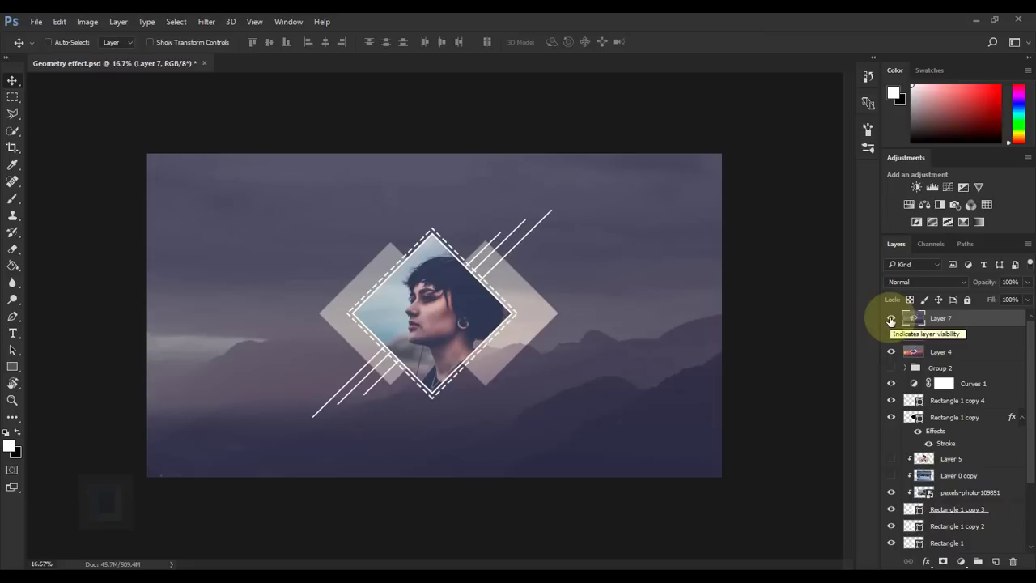
Open the image pexels-photo from the Geometry Effect folder on the Desktop.
click(38, 21)
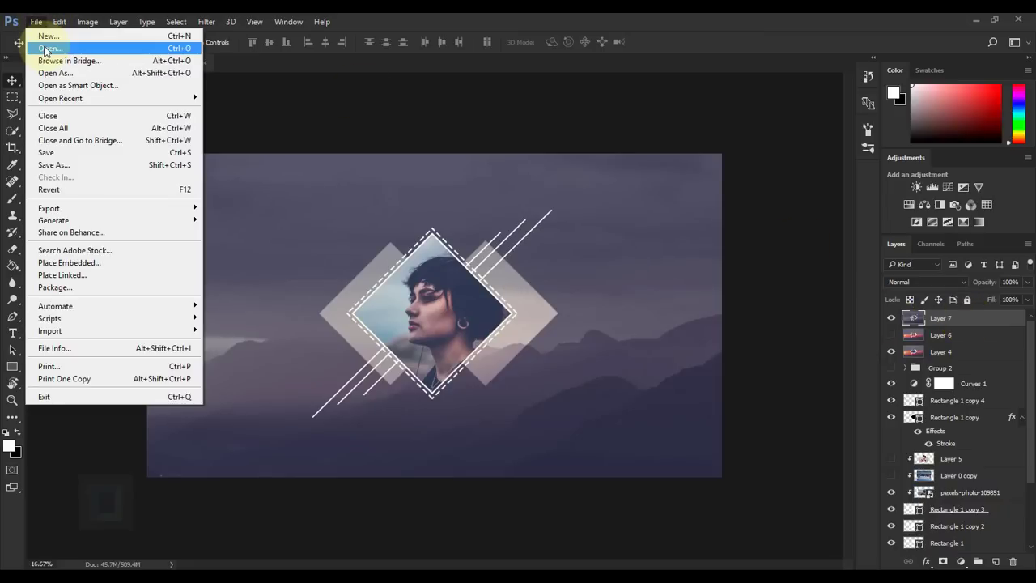
click(46, 50)
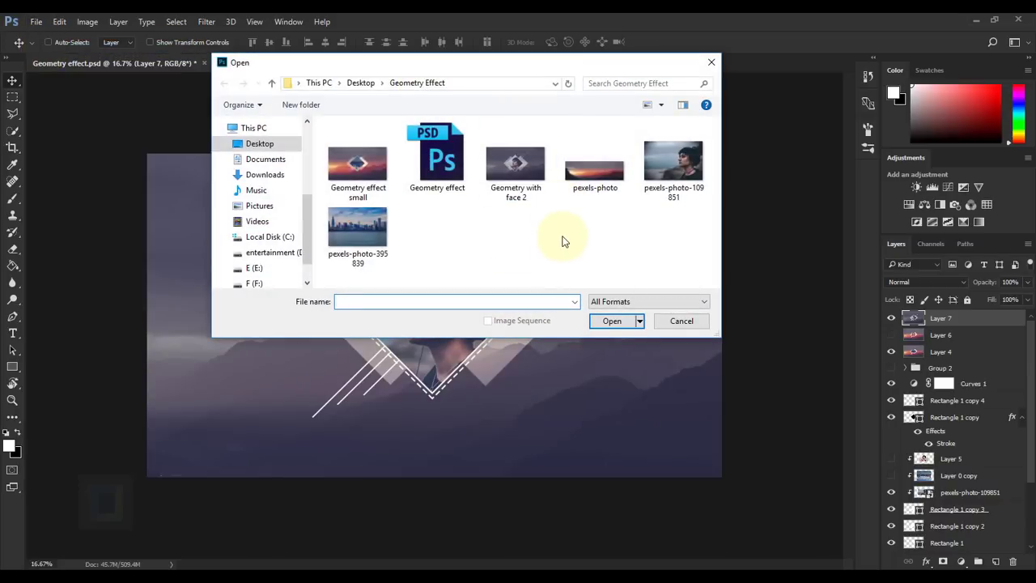
click(595, 166)
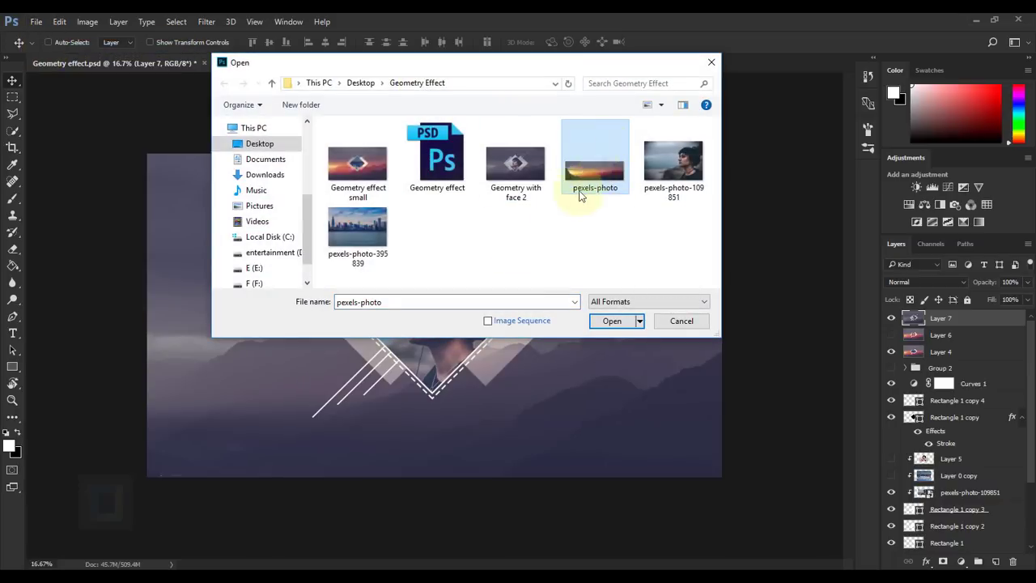
click(608, 322)
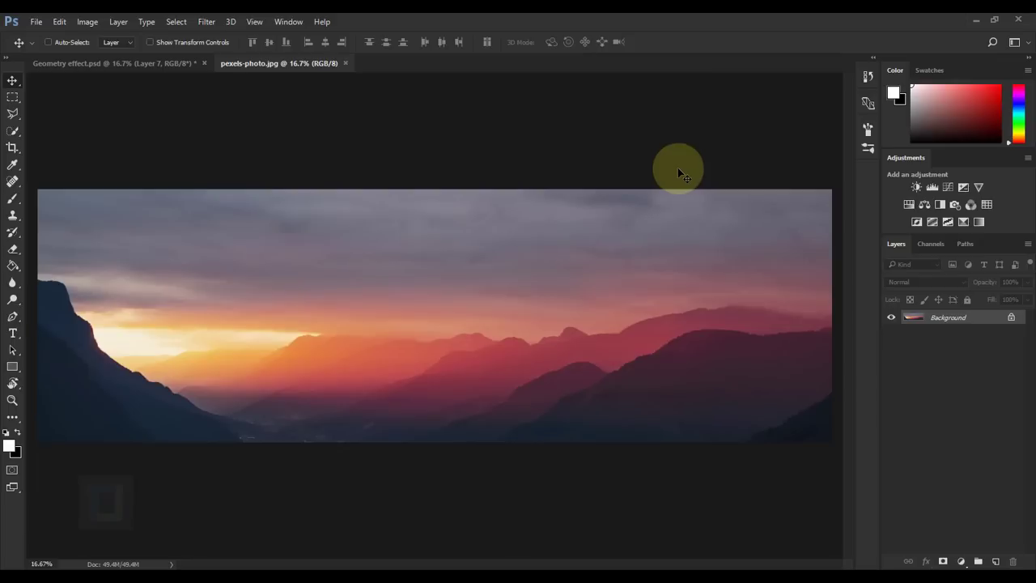
Crop the sunset photo around its centre using the Ratio setting with 1920 by 1080.
click(13, 148)
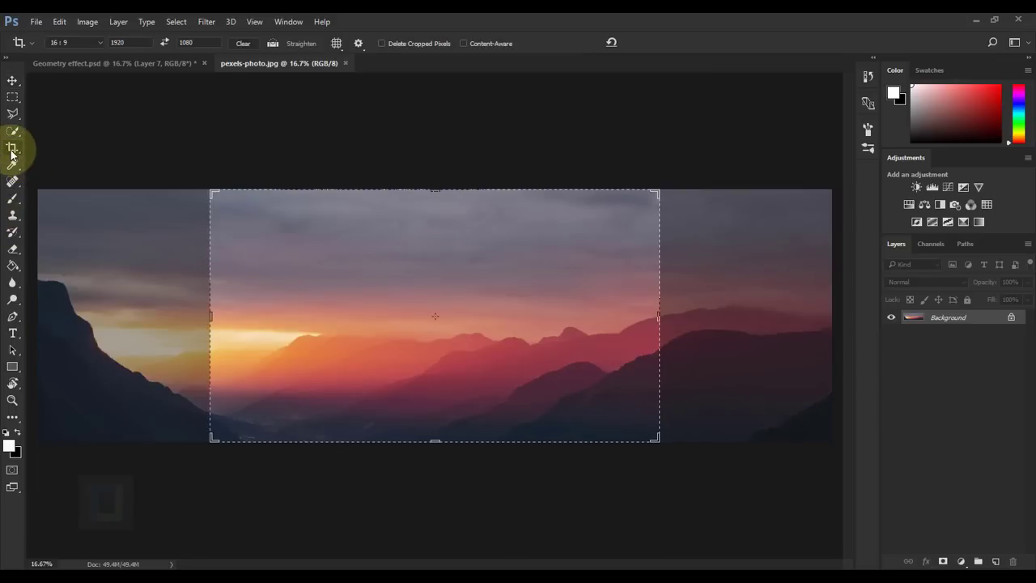
click(59, 42)
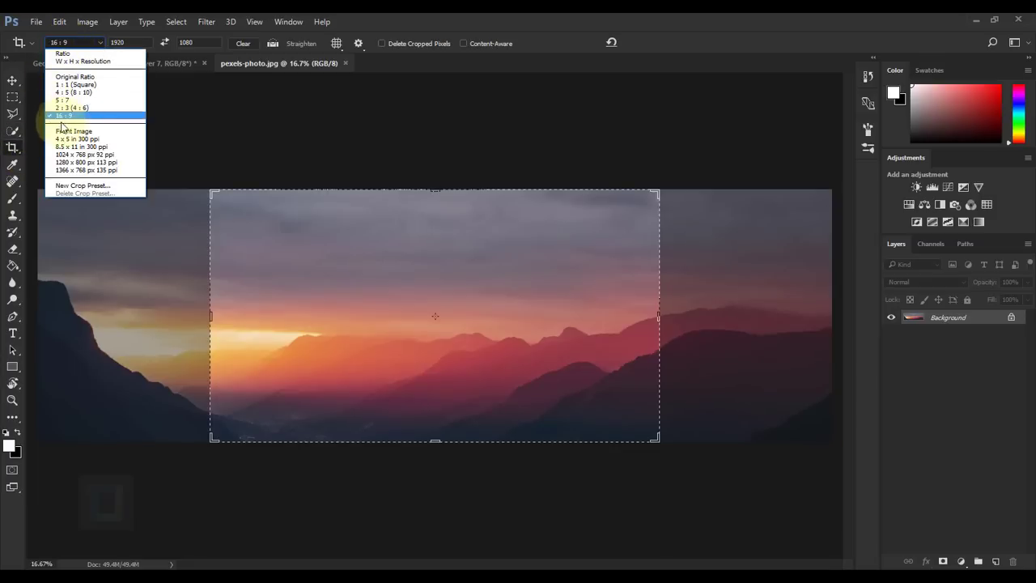
click(61, 53)
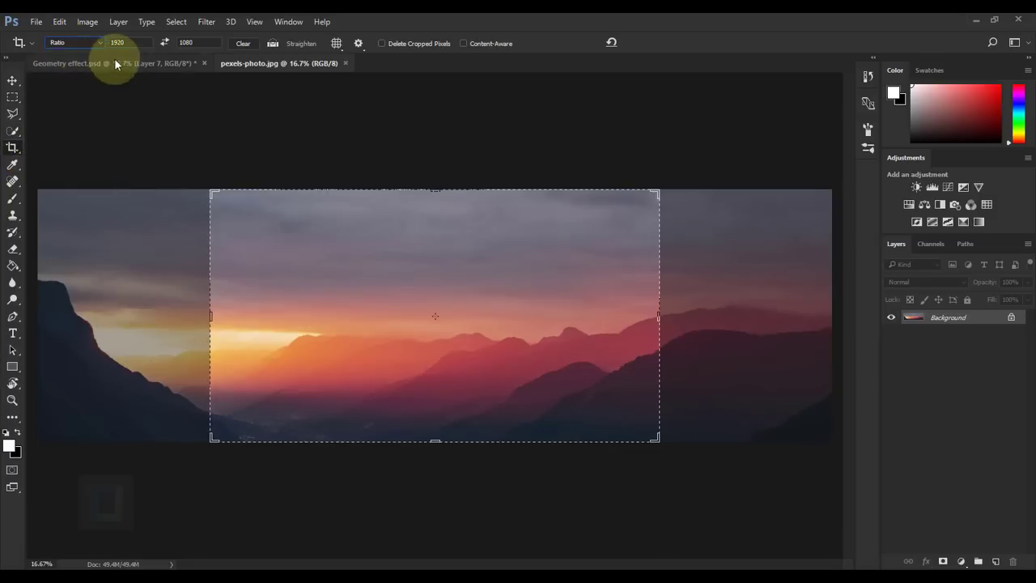
click(118, 42)
click(194, 42)
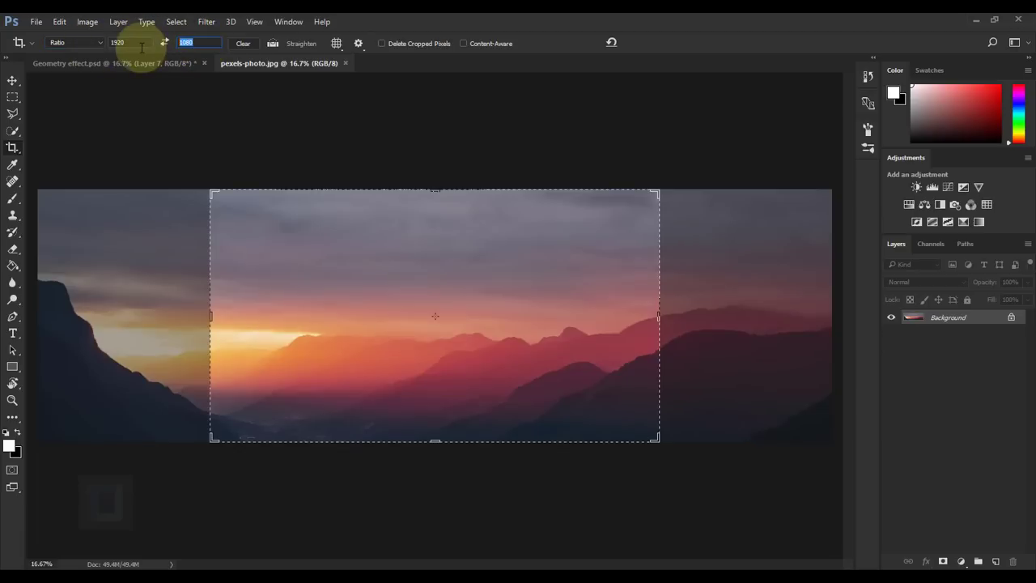
click(630, 142)
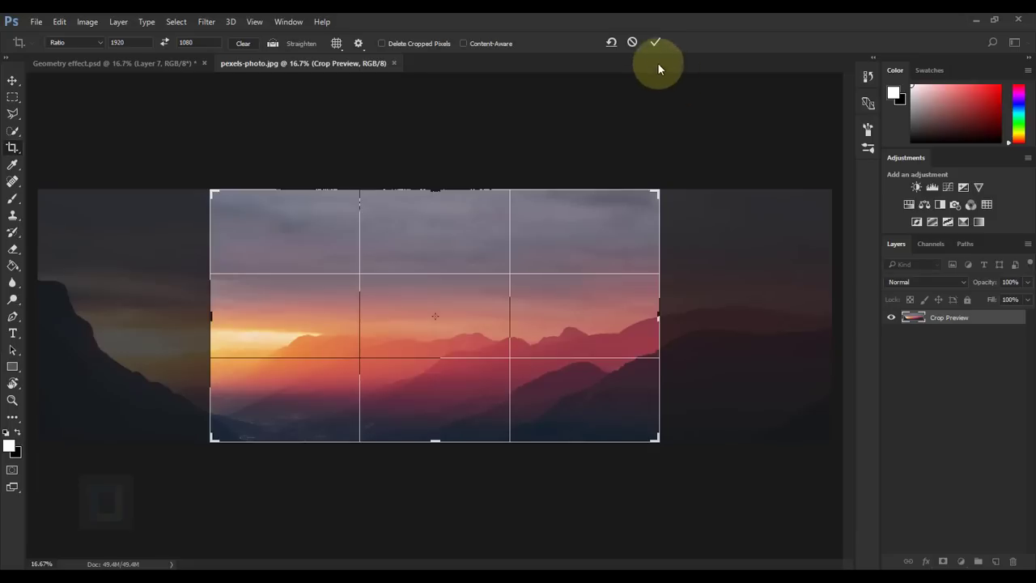
click(654, 45)
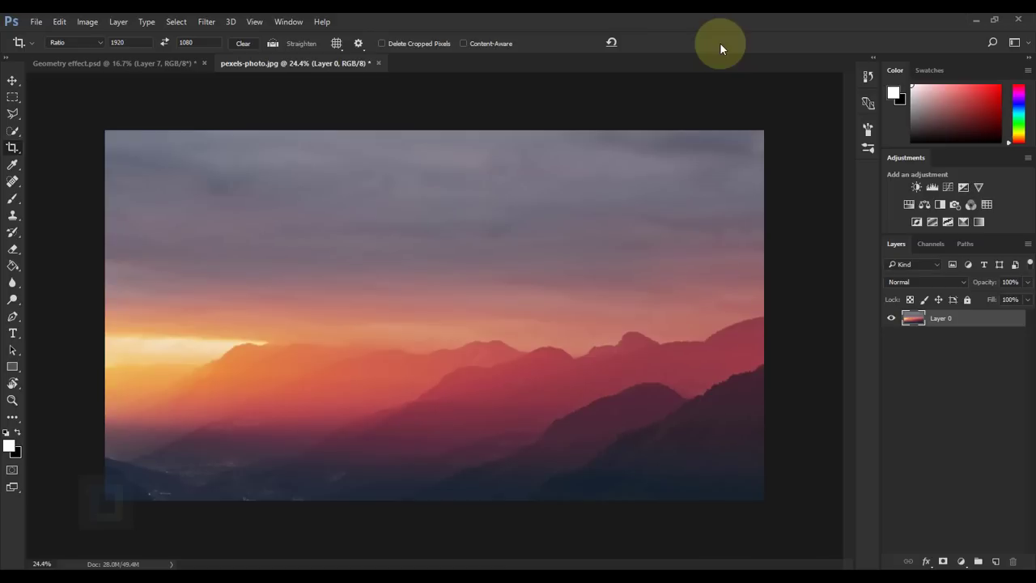
Draw a square about 843 by 843 px near the middle of the photo with the Rectangle Tool.
right_click(10, 370)
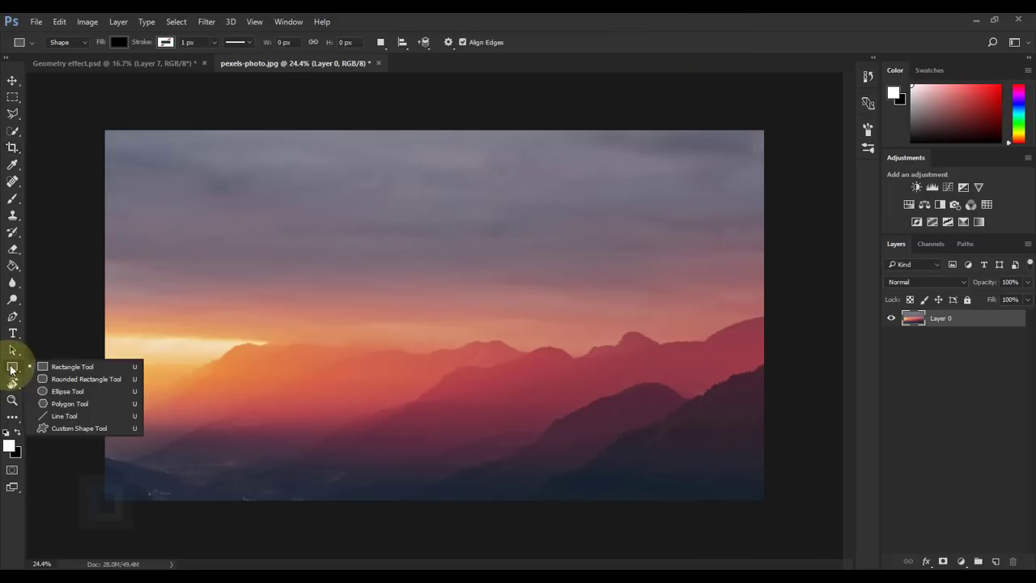
click(56, 366)
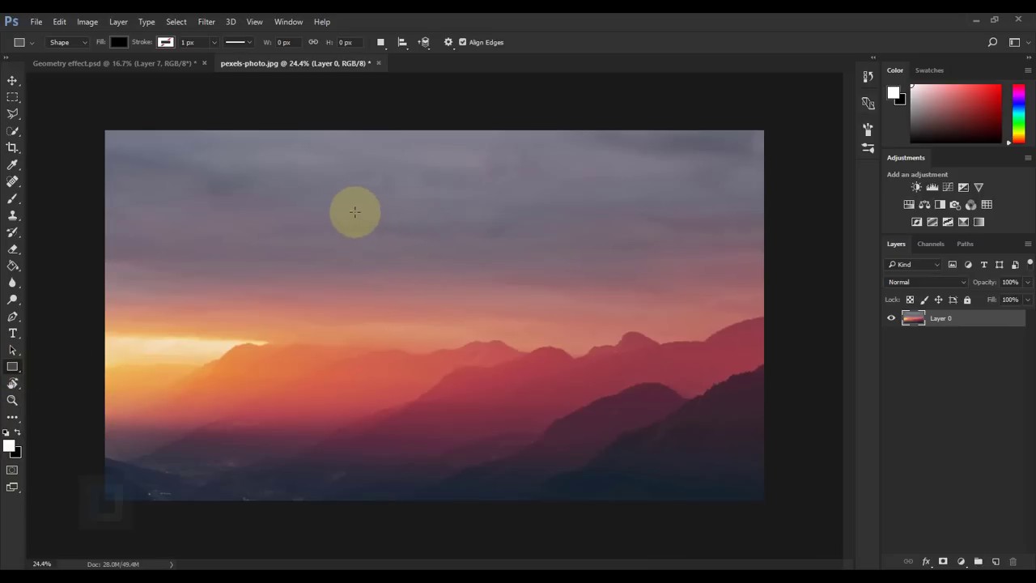
drag(355, 213, 486, 384)
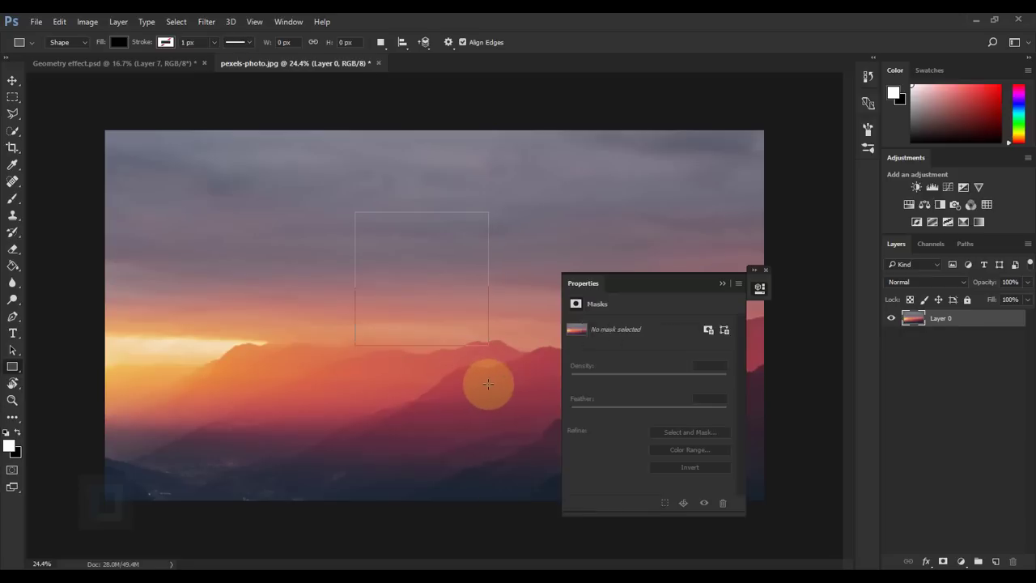
click(764, 270)
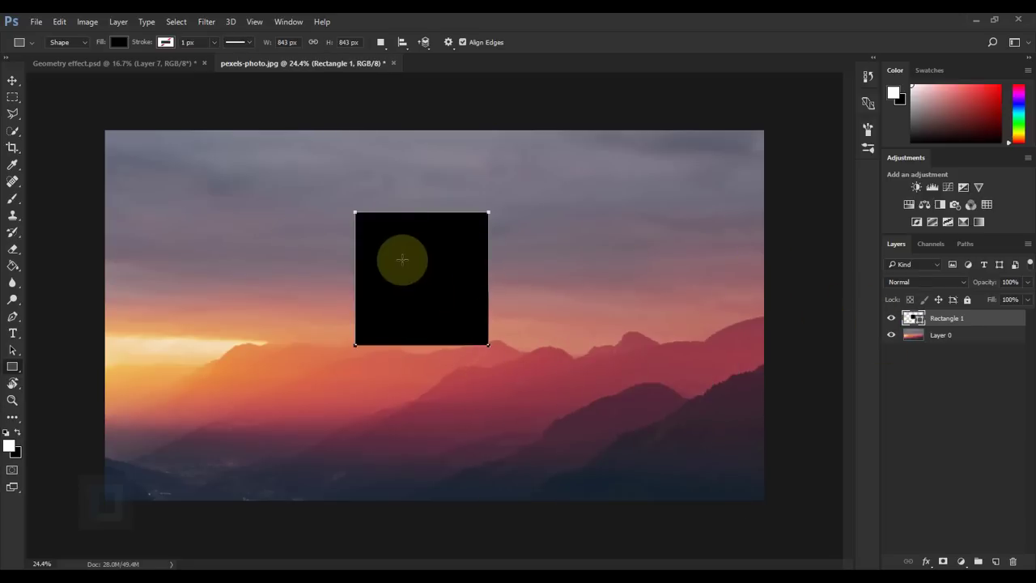
Set the square's fill colour to white.
click(118, 42)
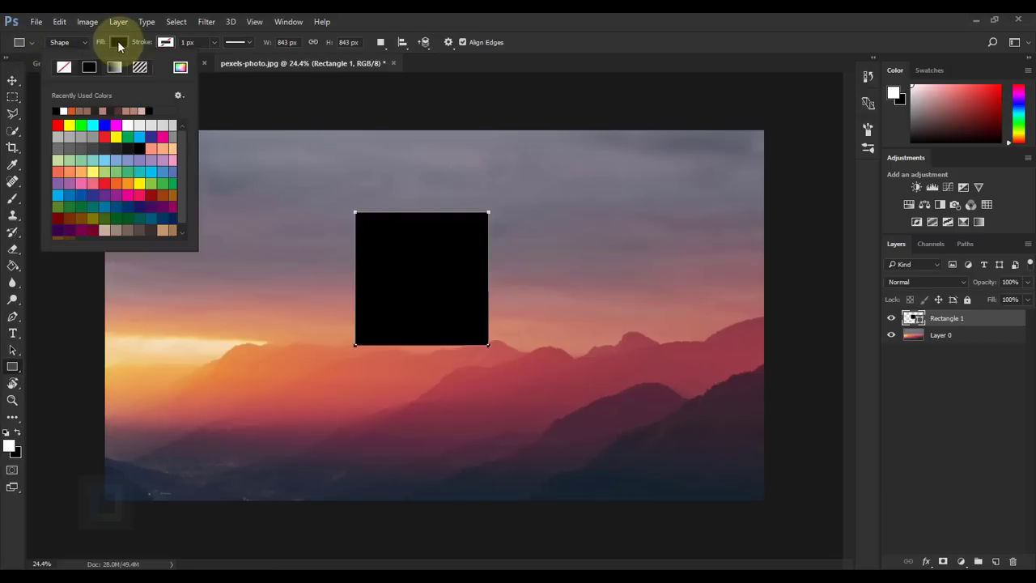
click(64, 110)
click(558, 19)
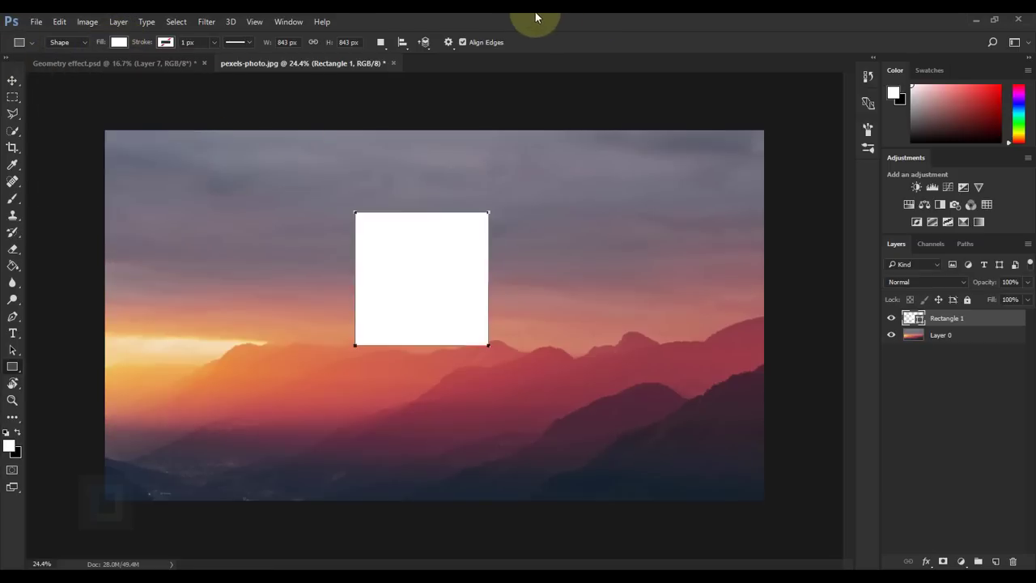
double_click(915, 320)
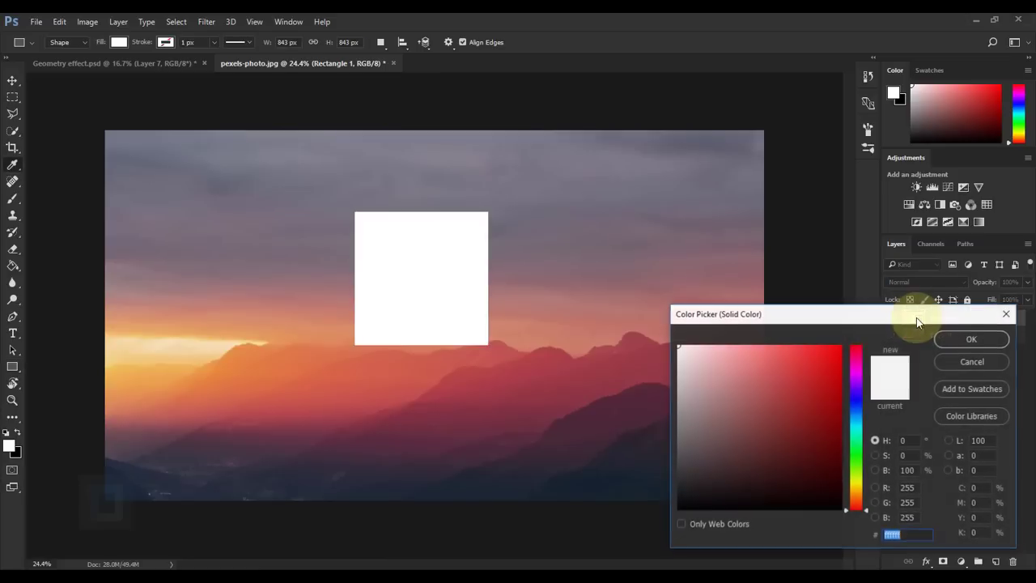
click(833, 365)
click(789, 400)
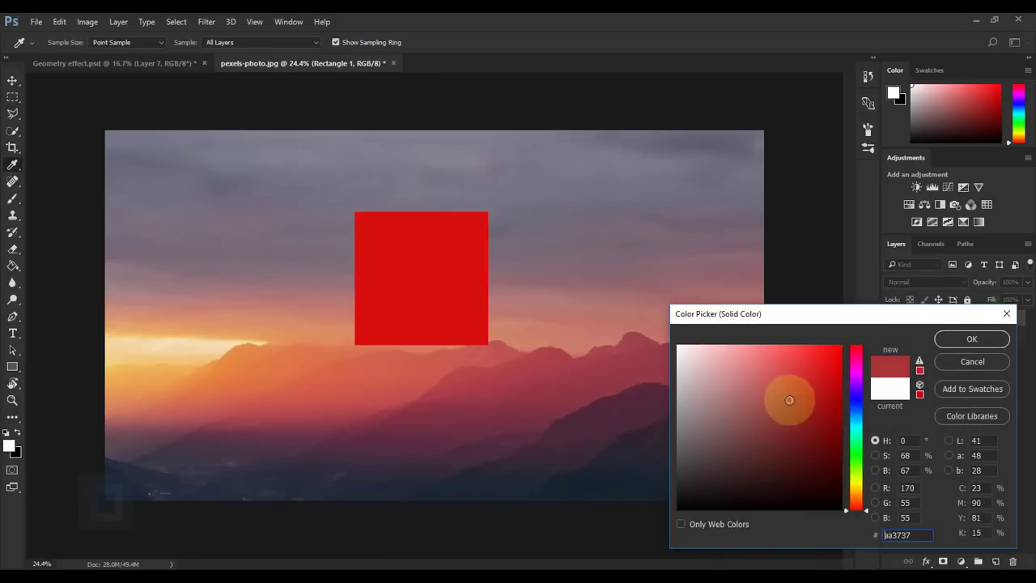
click(974, 362)
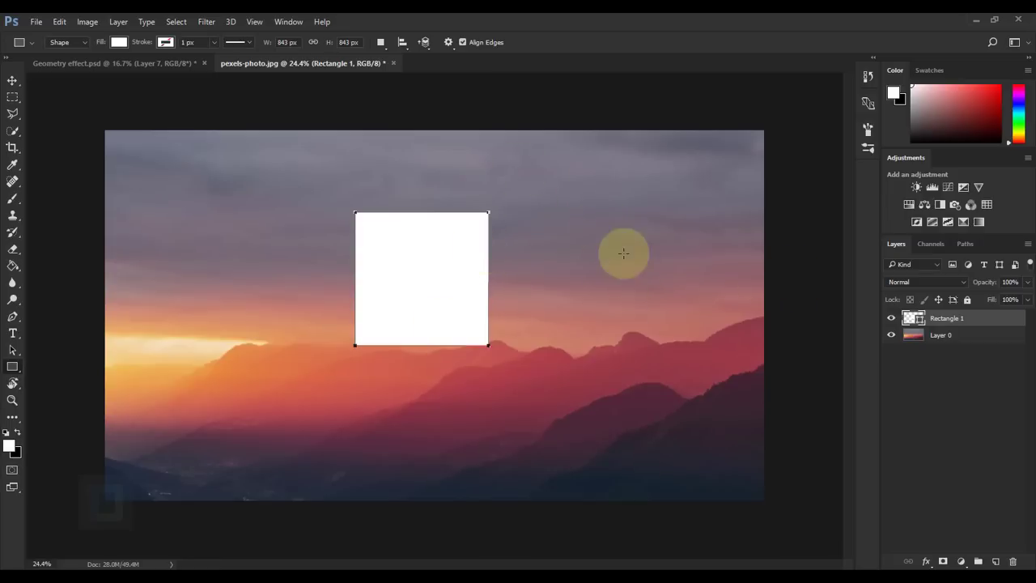
Rotate the white square 45 degrees into a diamond, allowing the live shape to become a regular path.
key(ctrl+t)
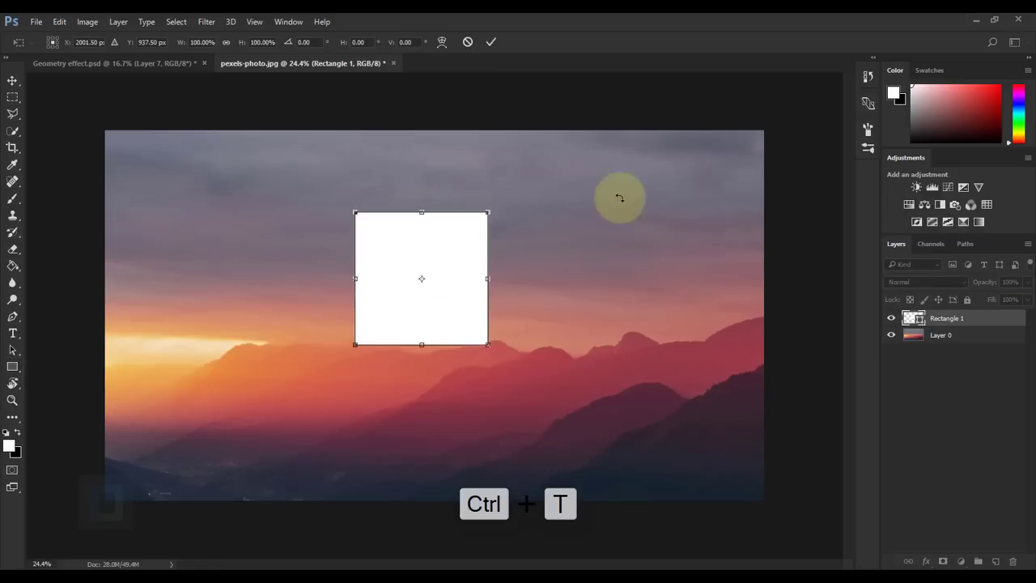
key(shift)
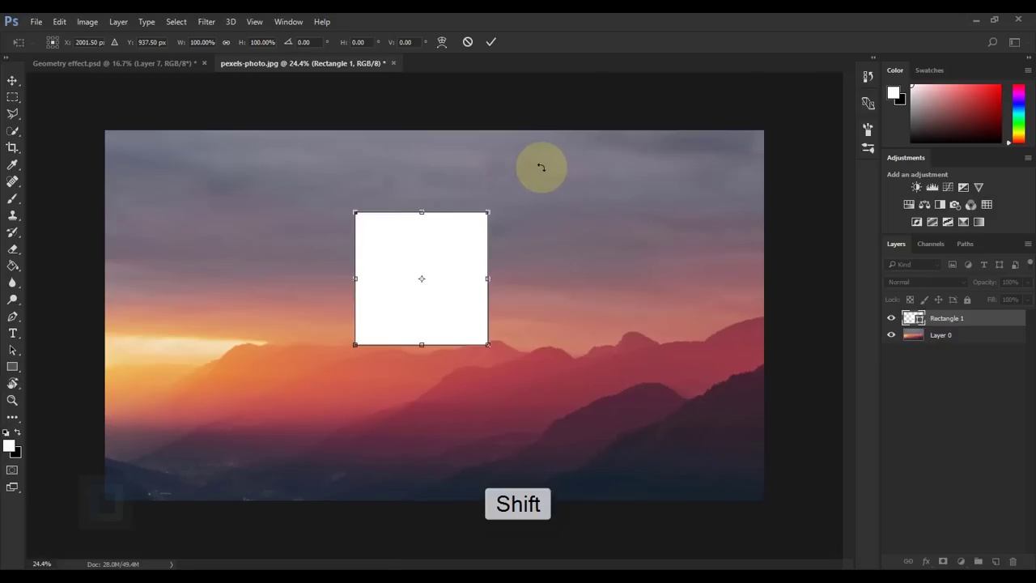
drag(551, 178, 550, 270)
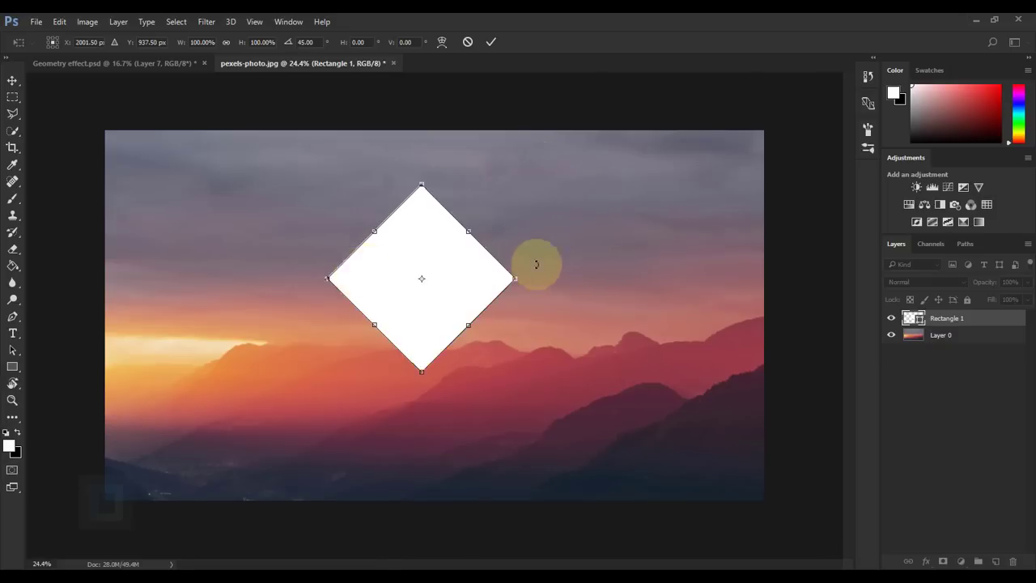
click(491, 42)
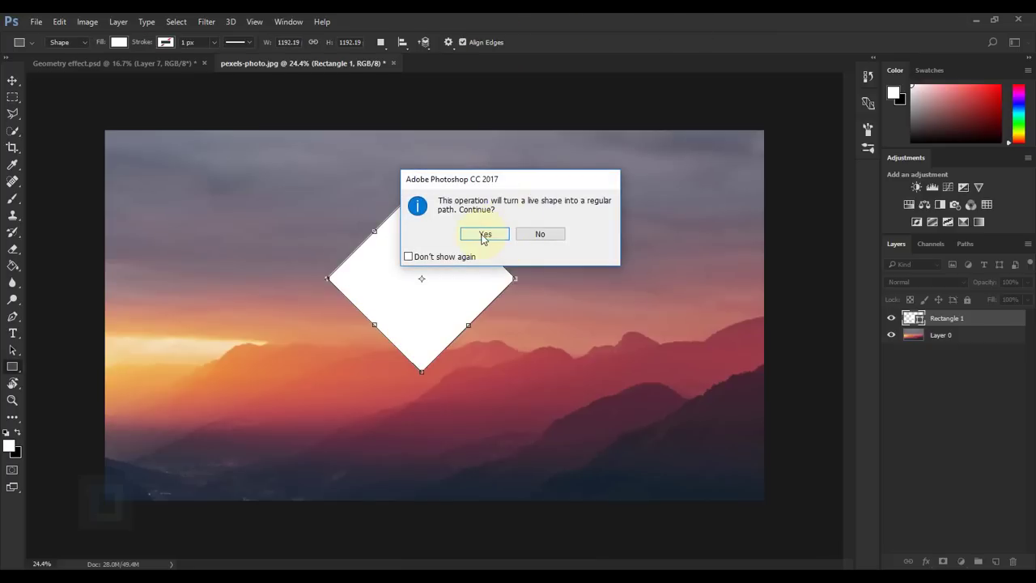
click(484, 234)
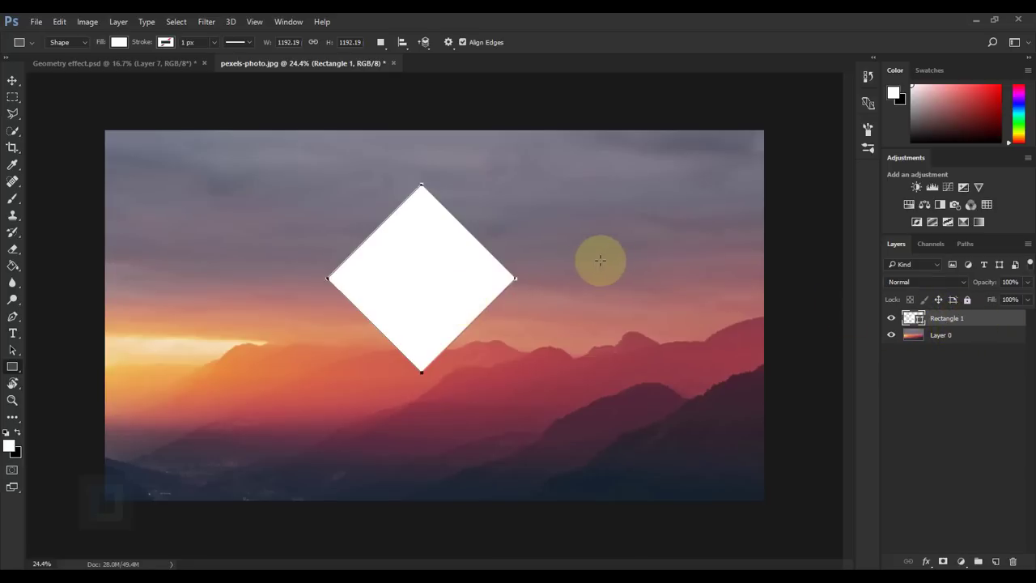
Centre the diamond vertically and horizontally on the whole canvas, and clear the selection.
key(ctrl+a)
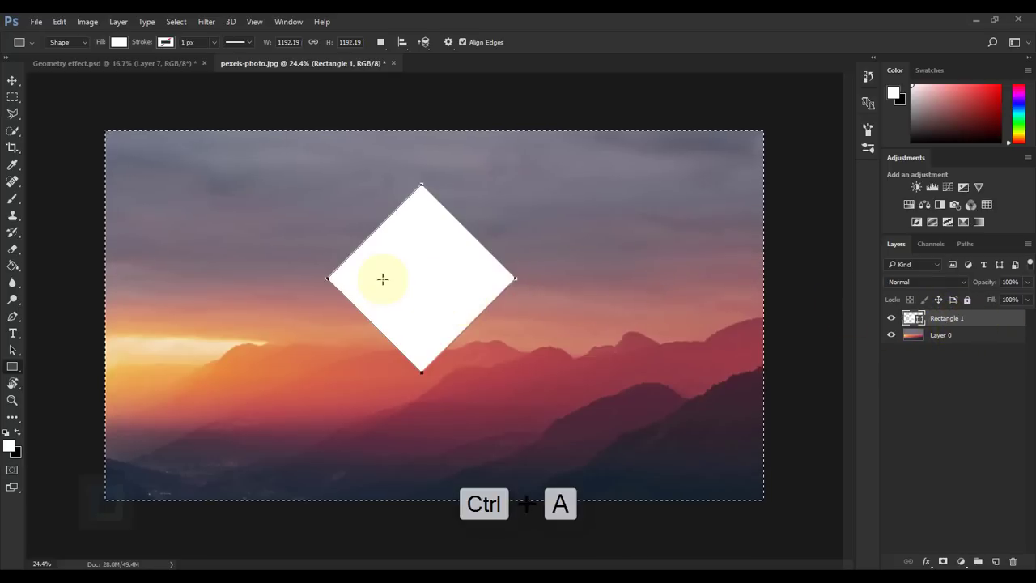
click(13, 81)
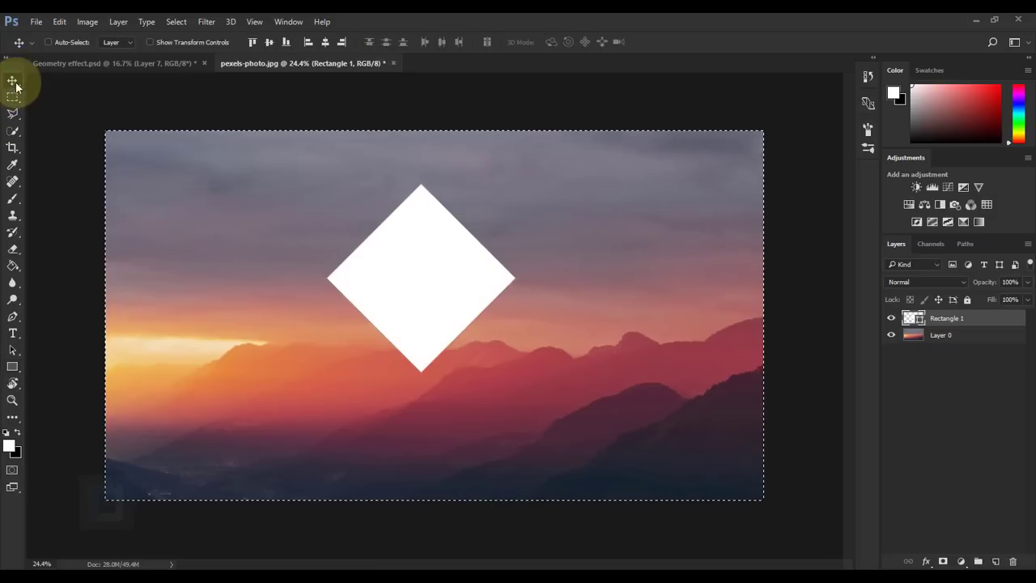
click(268, 42)
click(324, 42)
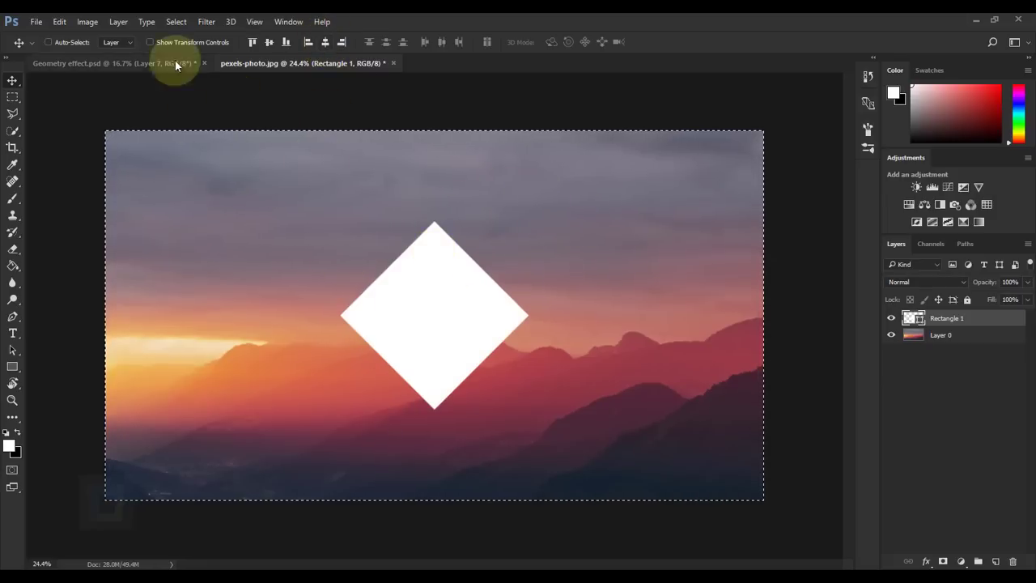
click(176, 22)
click(245, 48)
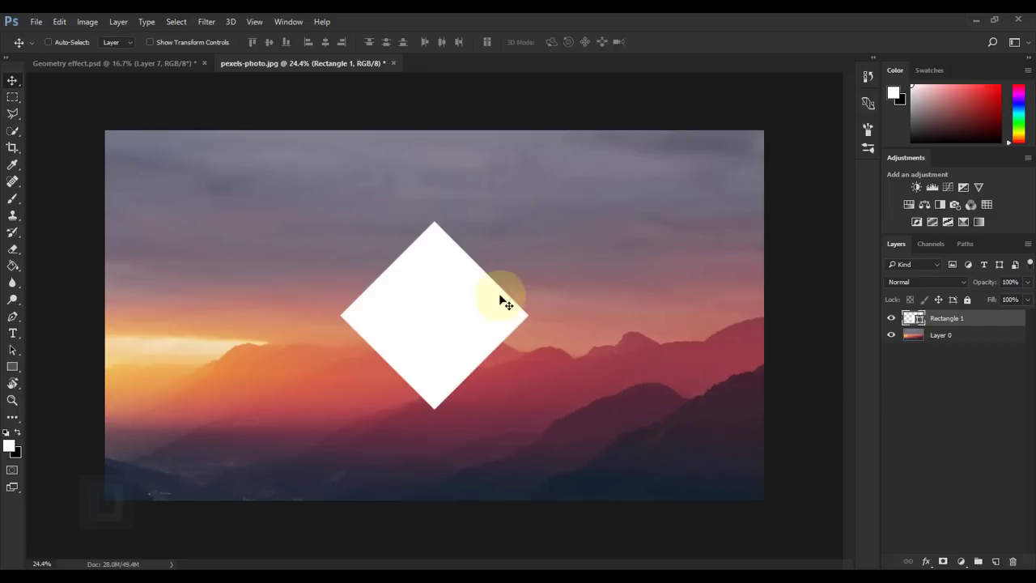
Duplicate the Rectangle 1 layer as "overlay" and place the copy beneath Rectangle 1.
key(ctrl+j)
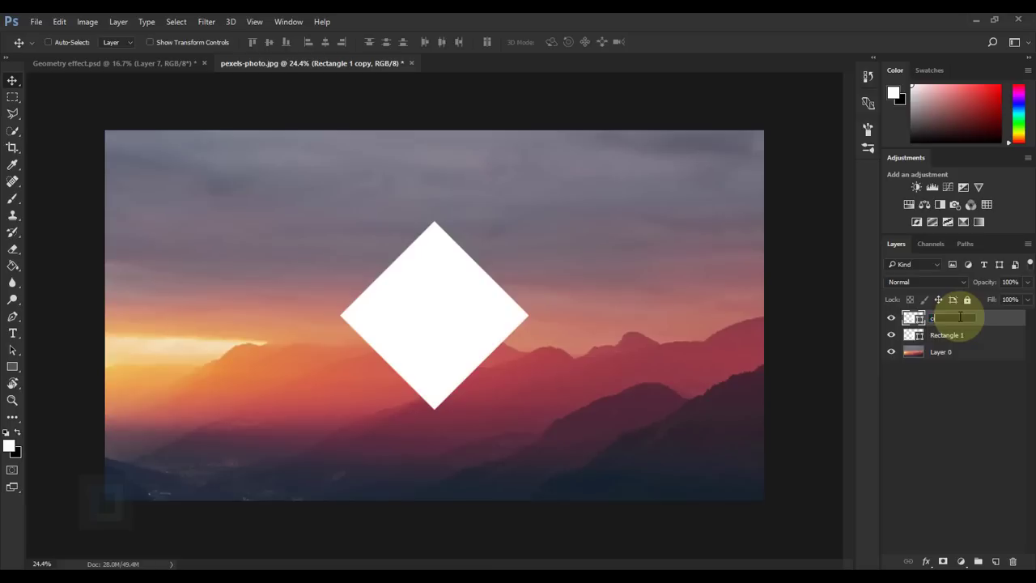
key(Return)
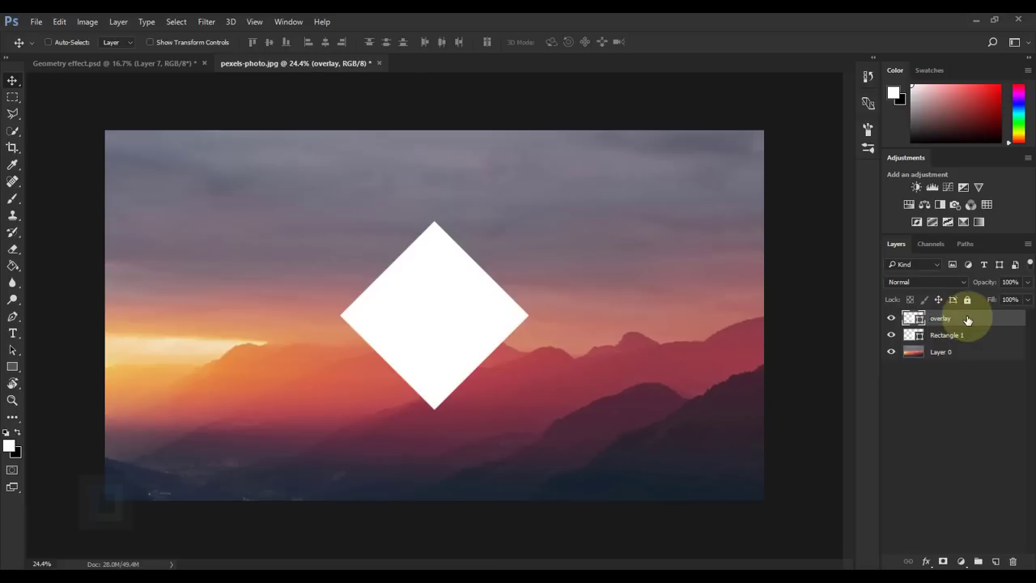
drag(971, 317, 973, 335)
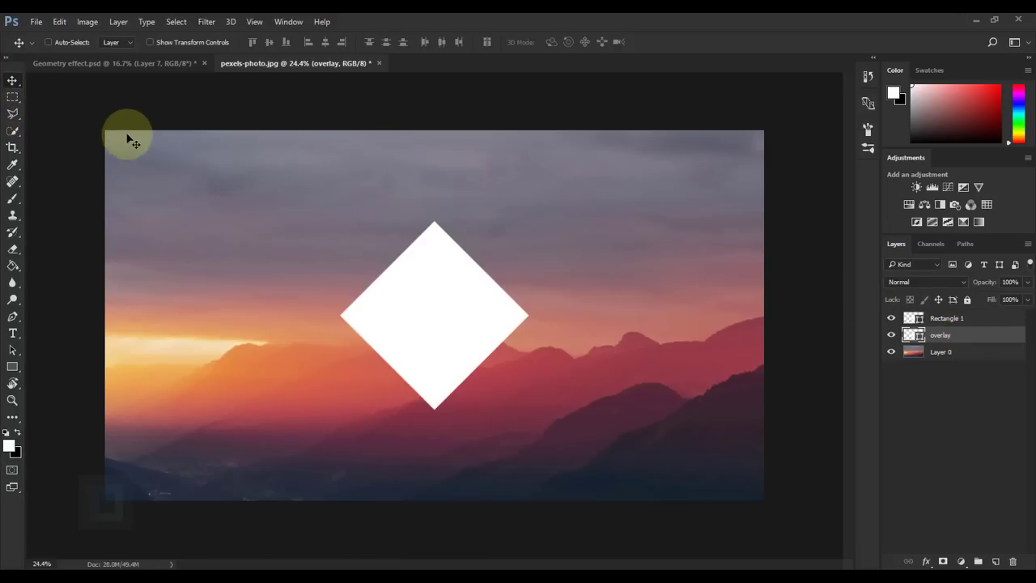
Move the overlay diamond horizontally so part of it shows beyond the right side of the Rectangle 1 diamond.
click(255, 21)
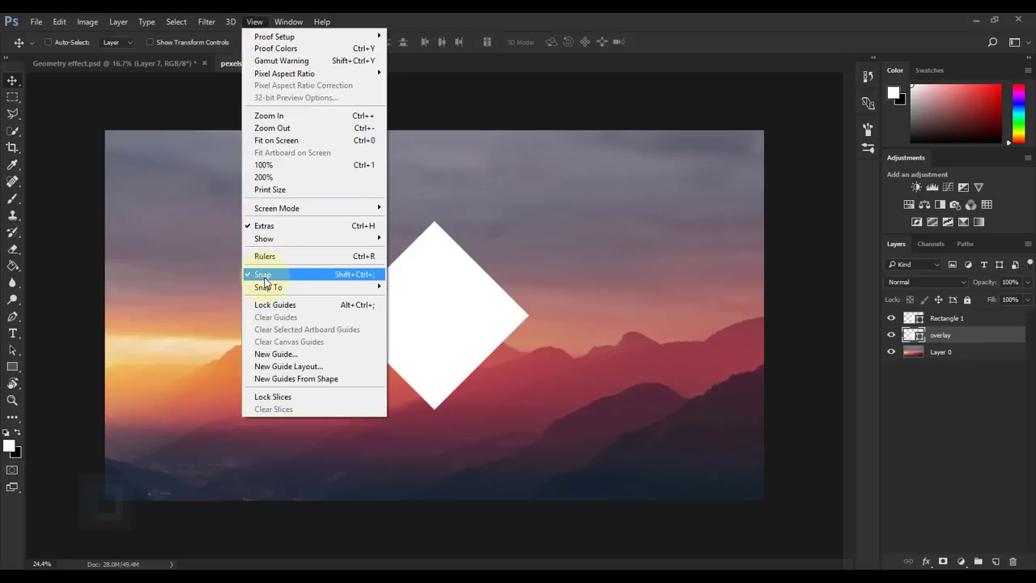
click(533, 91)
key(shift)
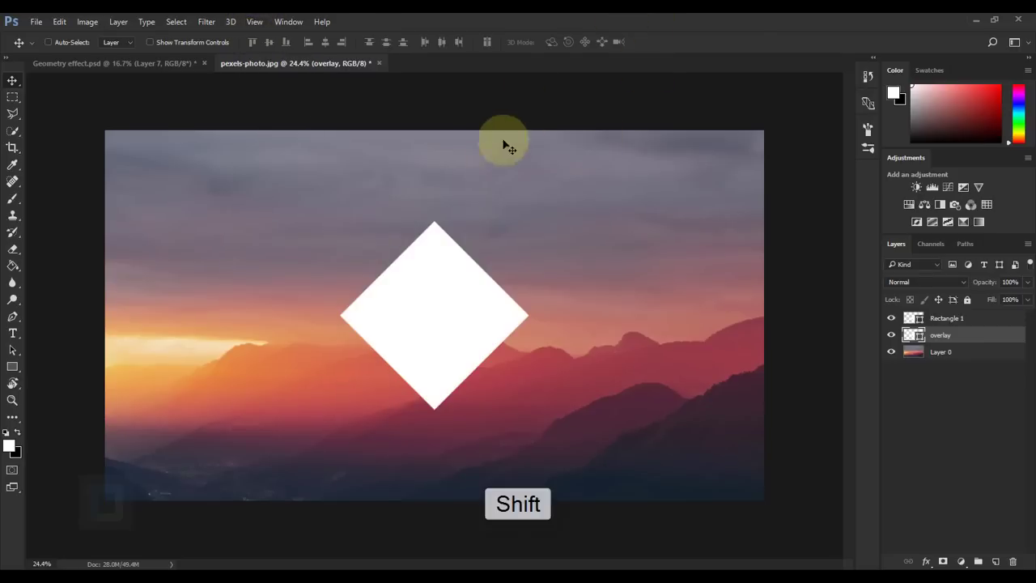
drag(428, 316, 468, 324)
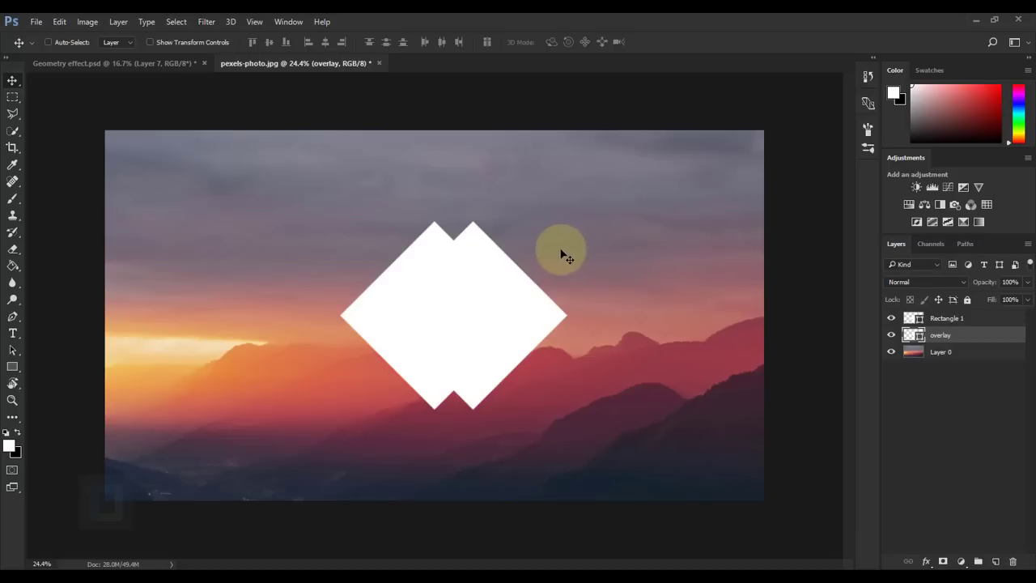
Scale the overlay diamond proportionally about its centre to about 92%.
key(ctrl)
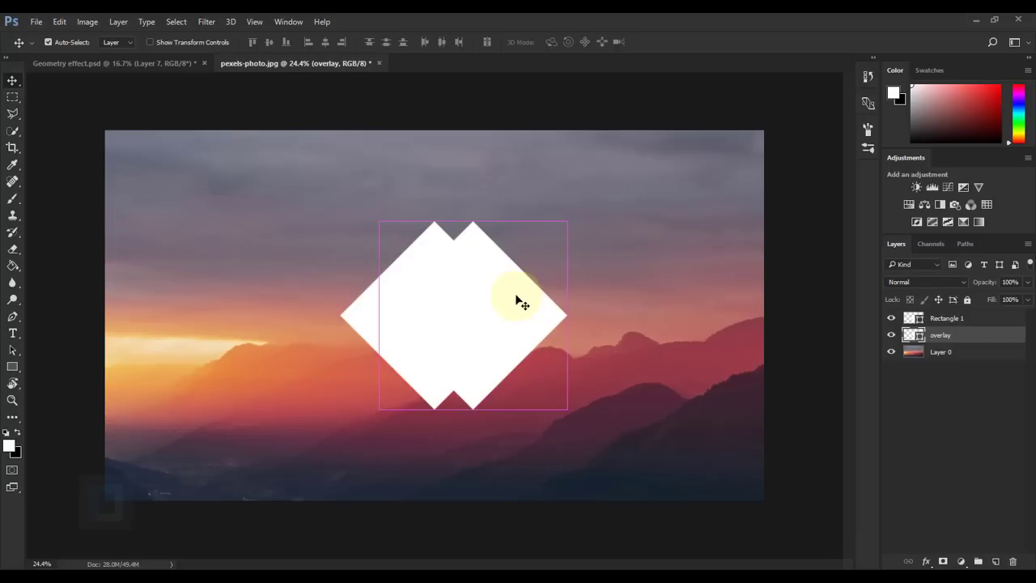
key(ctrl+t)
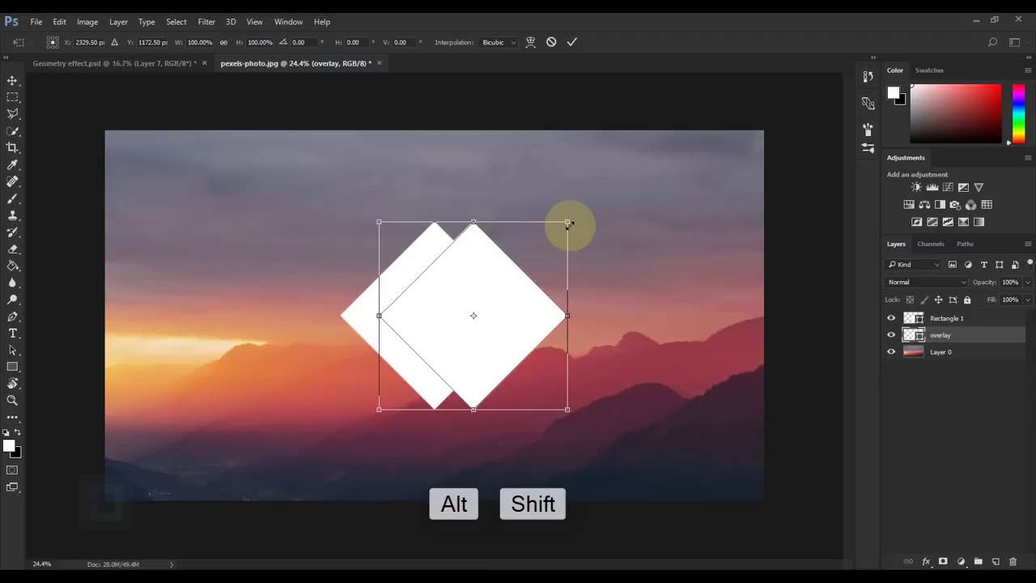
drag(566, 223, 559, 230)
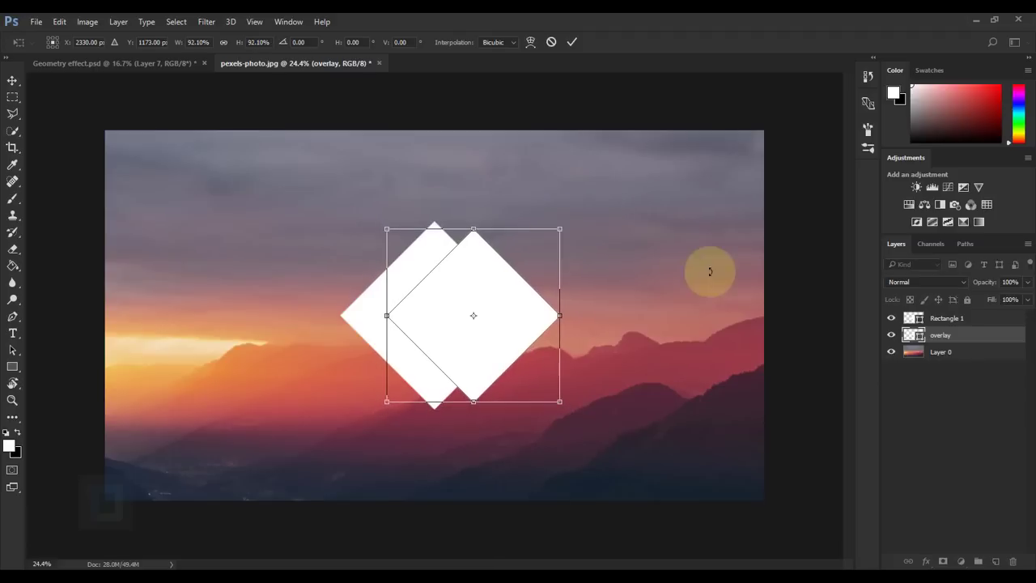
click(572, 42)
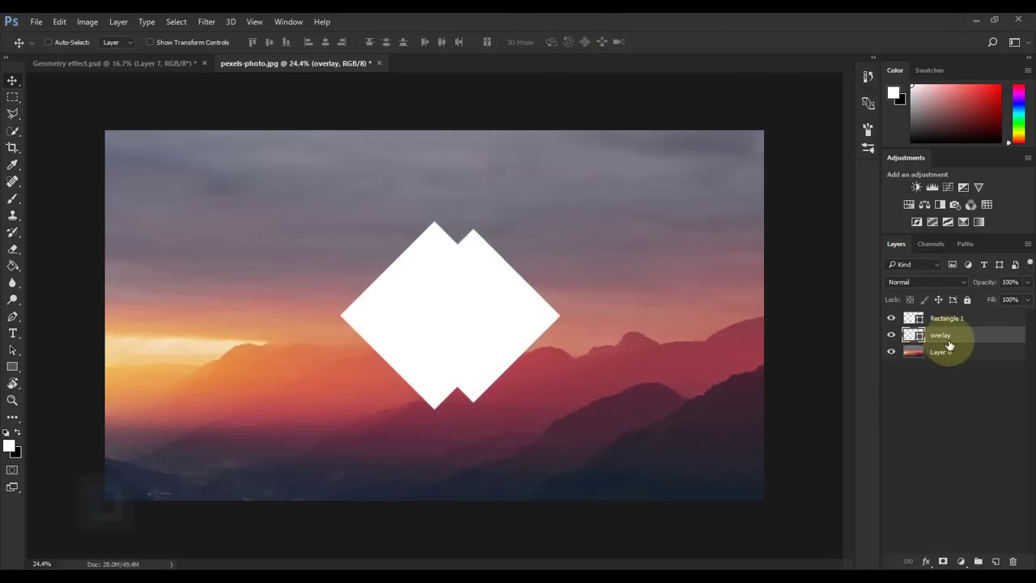
Set the overlay layer's blend mode to Overlay and shift its diamond slightly further right.
click(934, 283)
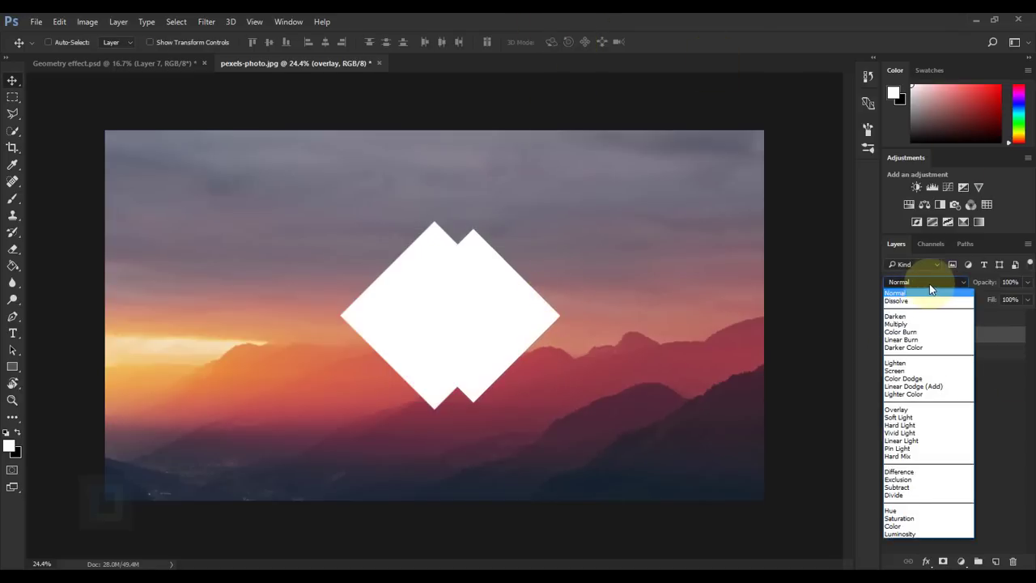
click(907, 411)
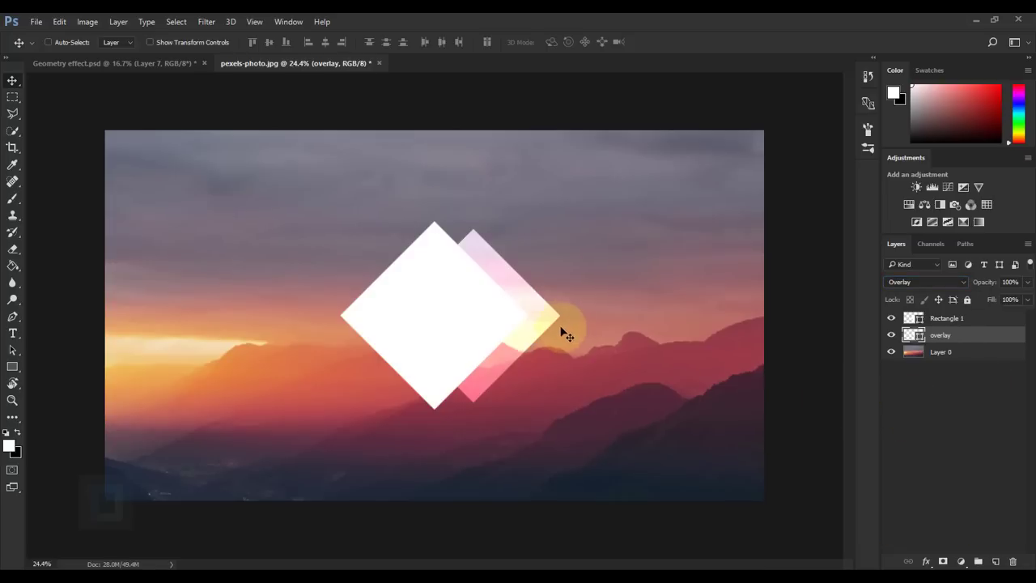
drag(535, 324, 542, 326)
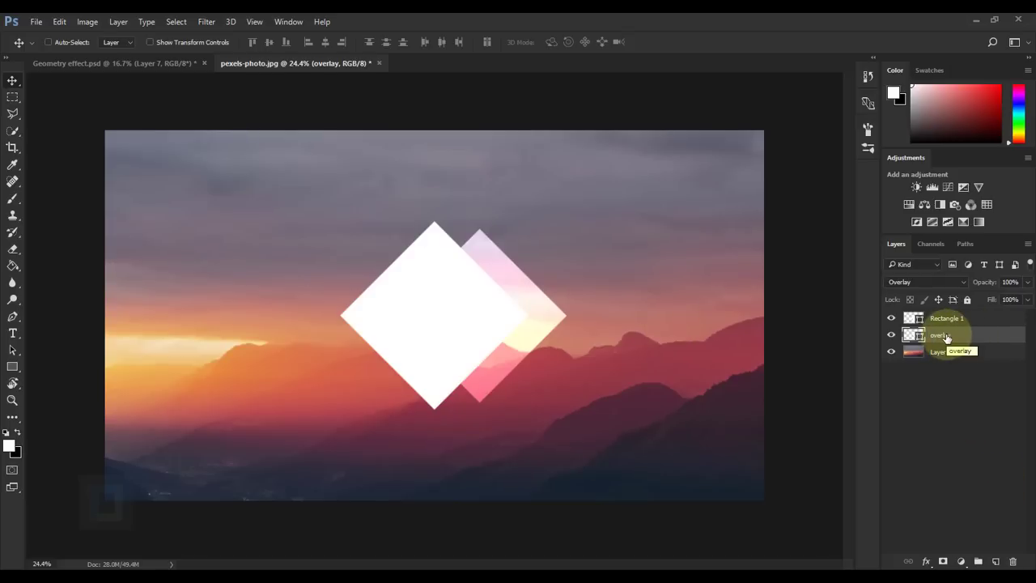
Duplicate the overlay layer and move the copy horizontally to the left side of the white diamond.
key(ctrl+j)
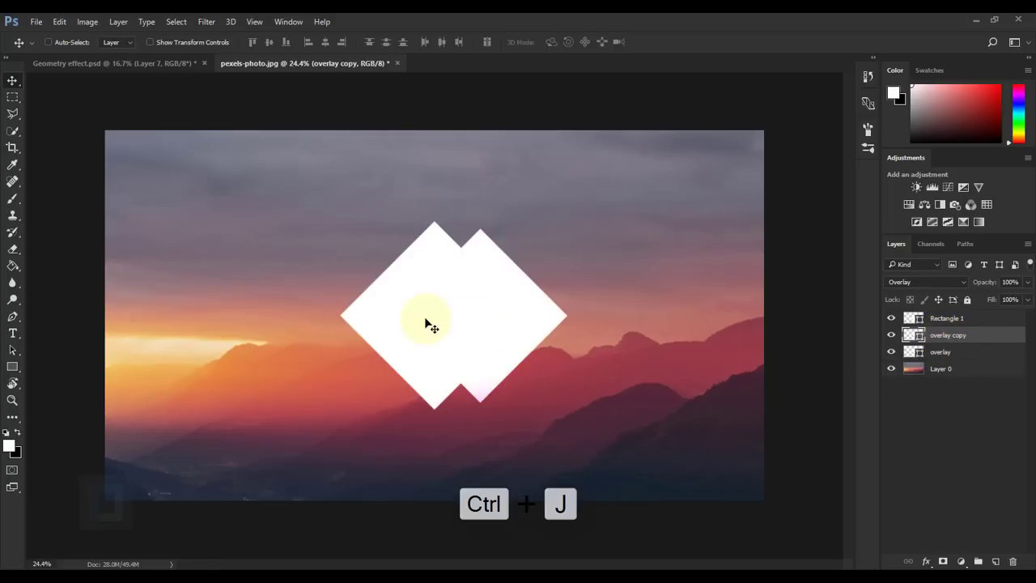
drag(516, 315, 418, 317)
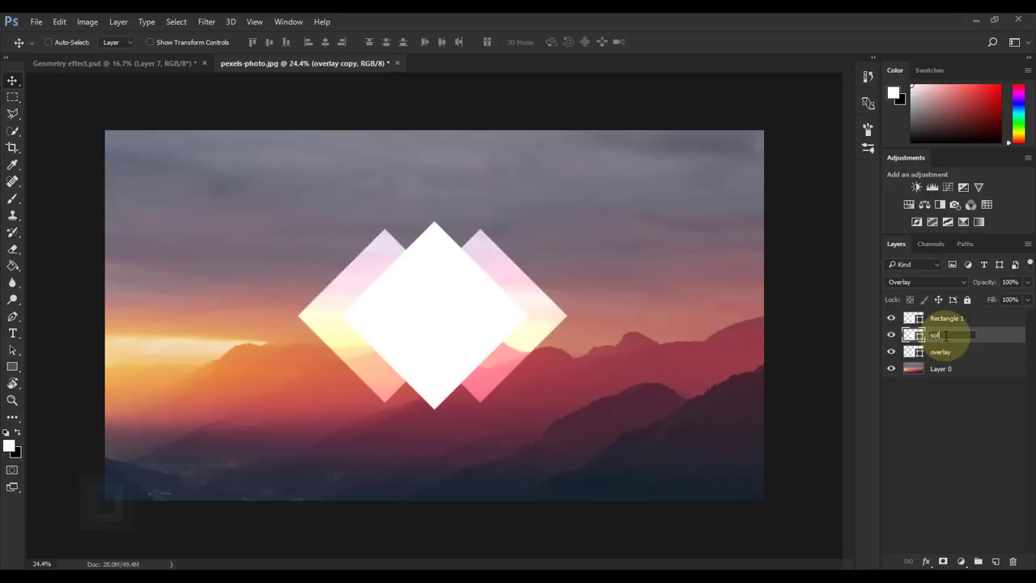
Rename the overlay copy as "soft light" and set its blend mode to Soft Light.
key(Return)
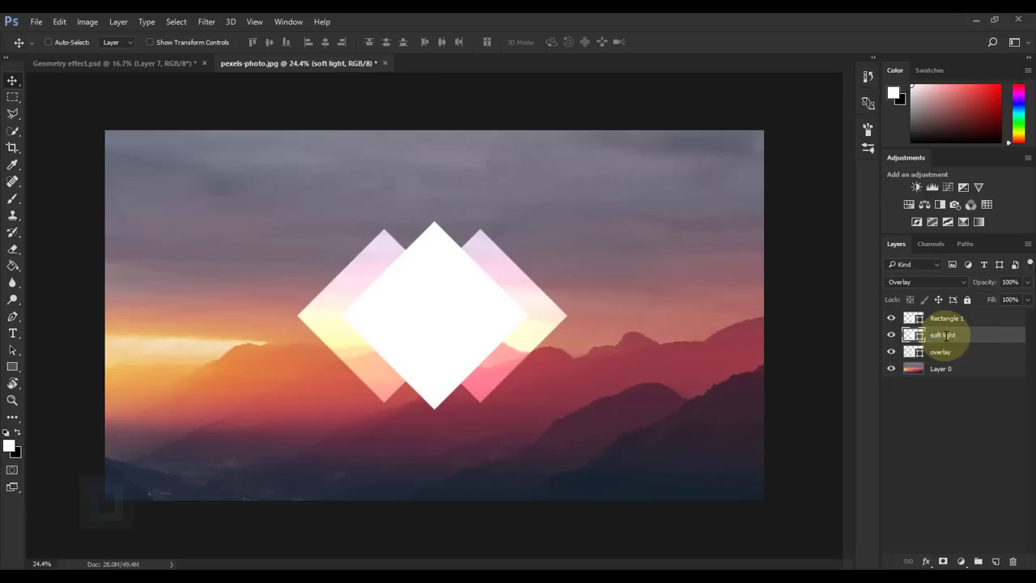
click(937, 283)
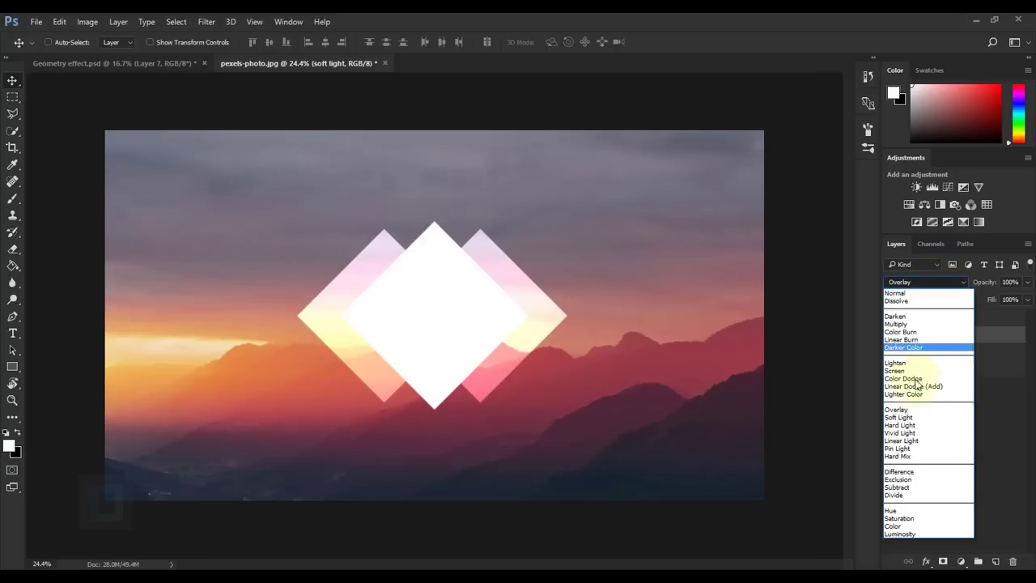
click(899, 418)
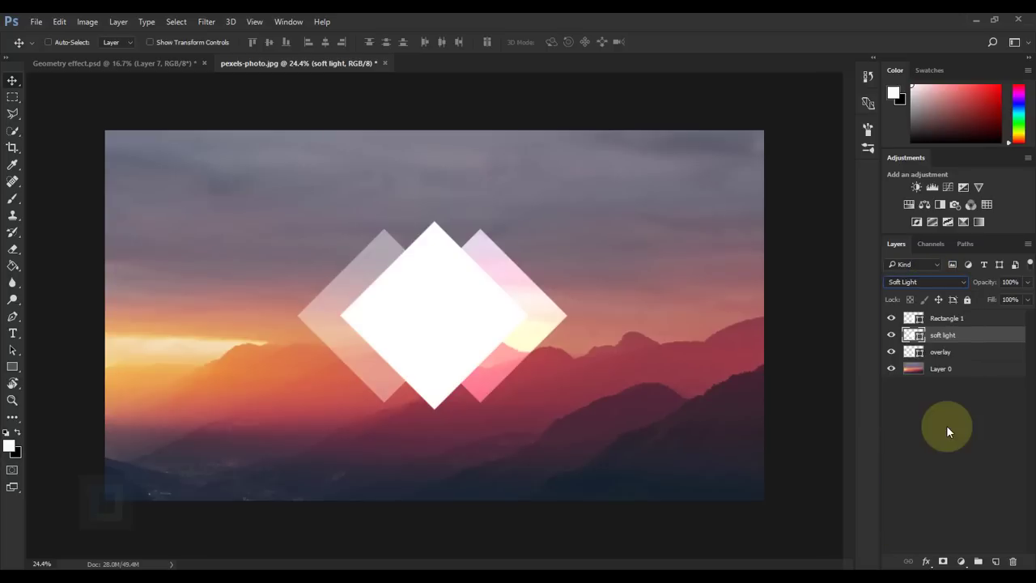
Place pexels-photo-395839 as a linked image and move its layer above Rectangle 1.
click(41, 25)
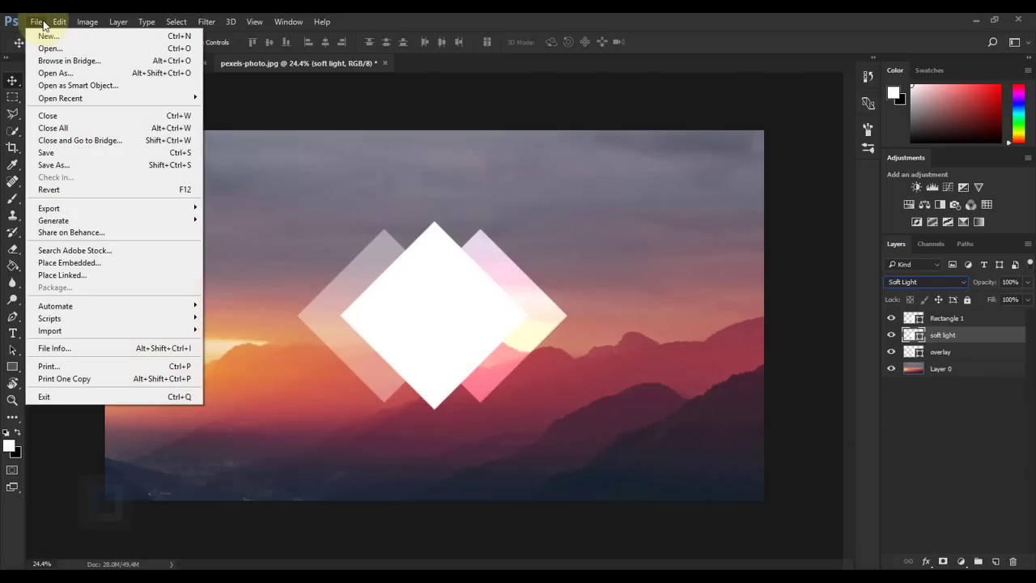
click(59, 275)
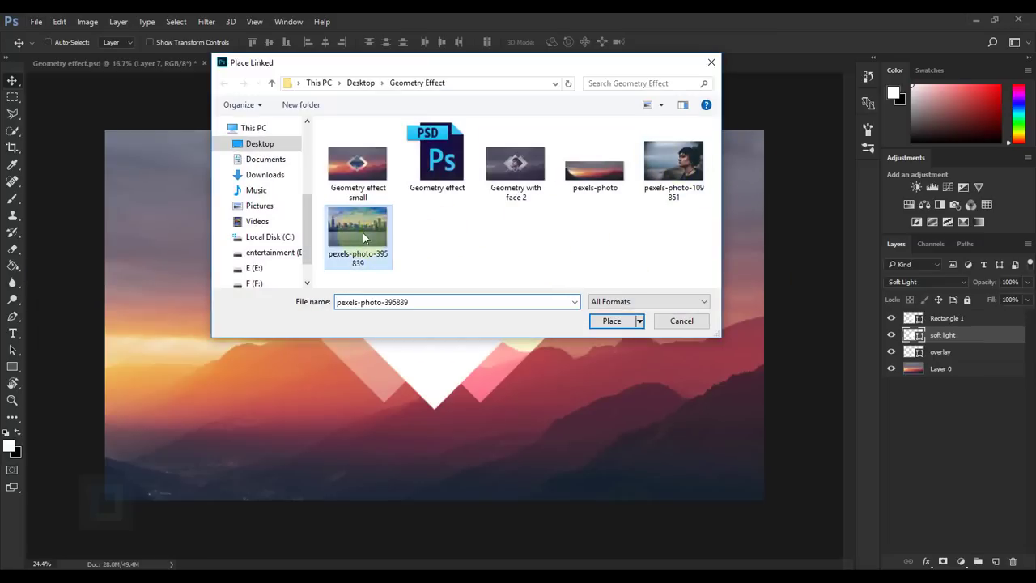
click(603, 322)
click(439, 40)
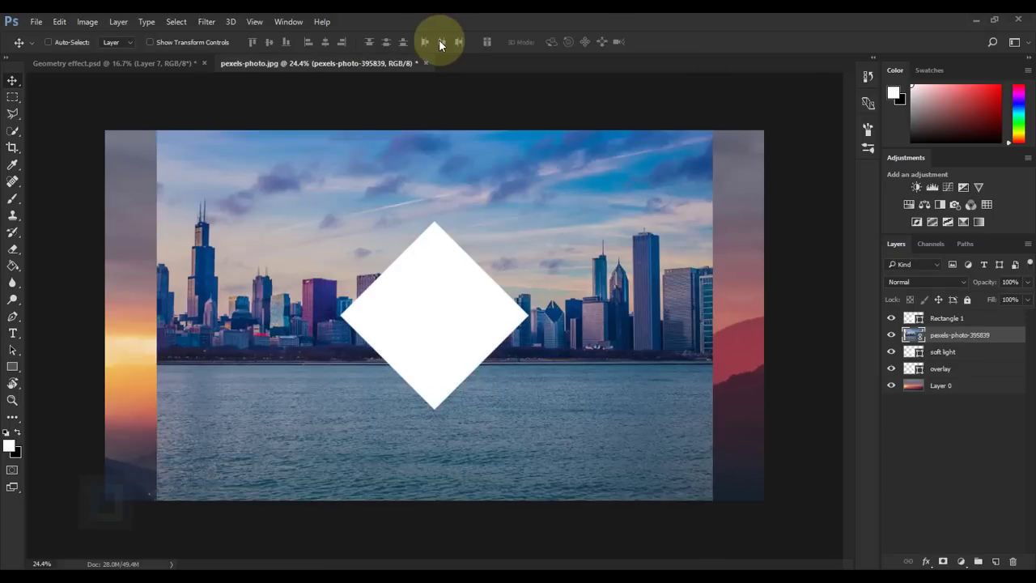
drag(954, 340, 959, 319)
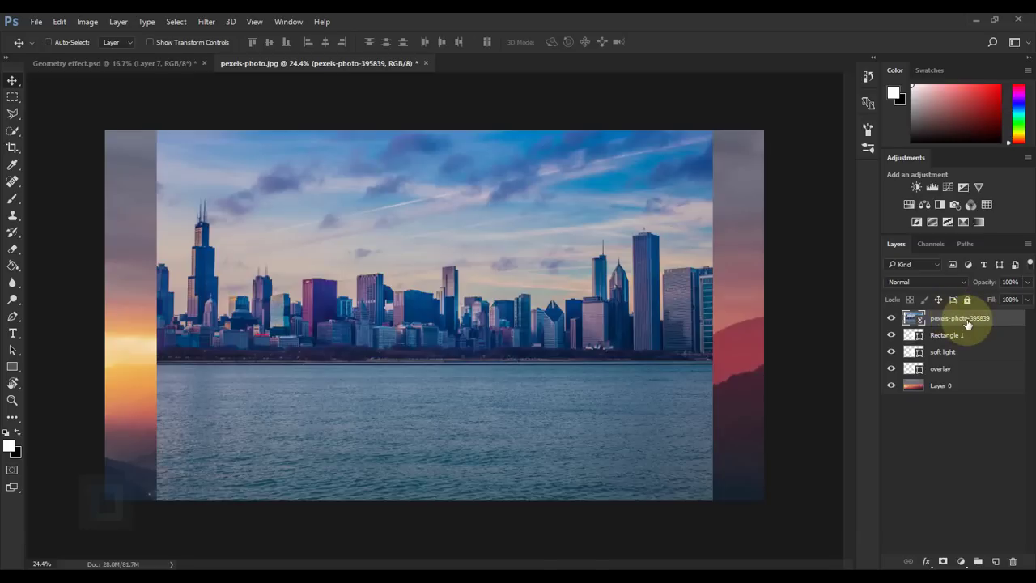
Flip the placed city photo both vertically and horizontally.
key(ctrl+t)
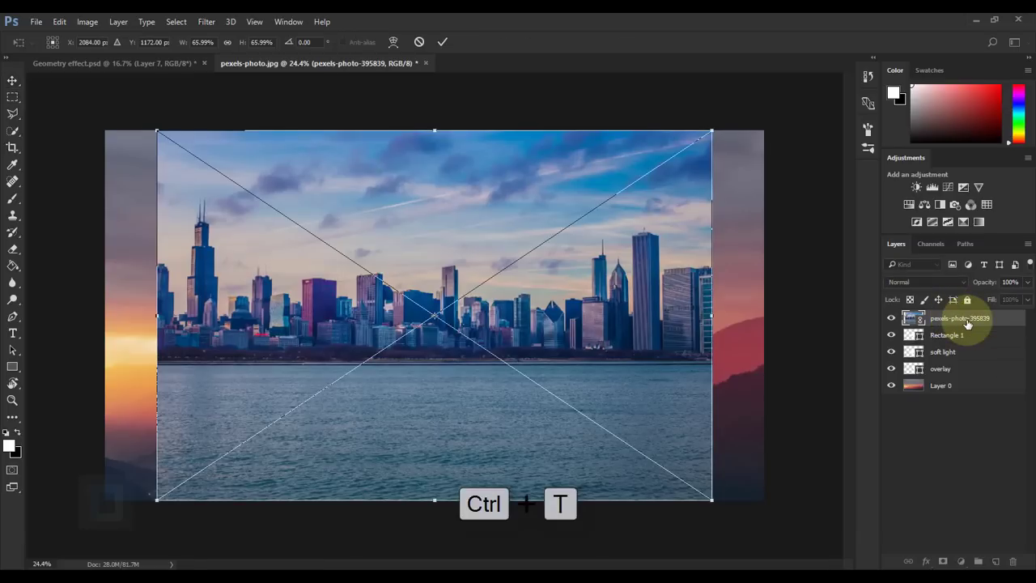
right_click(415, 213)
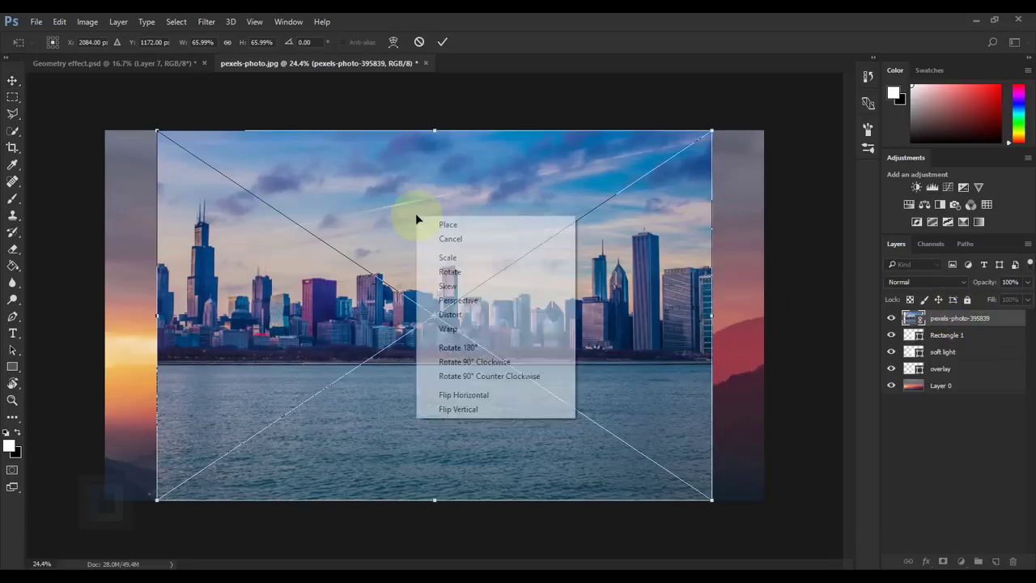
click(459, 411)
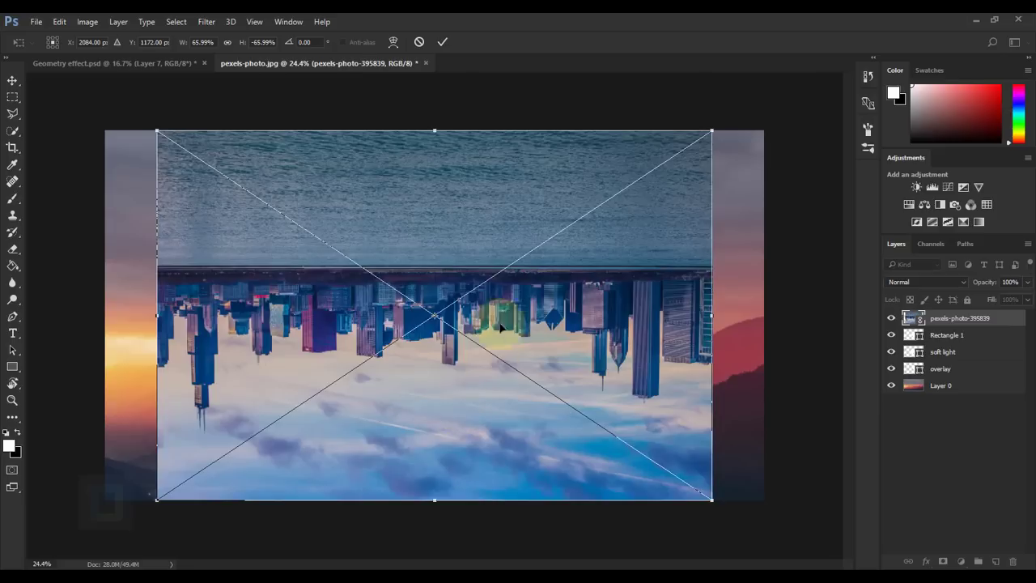
right_click(458, 231)
click(504, 411)
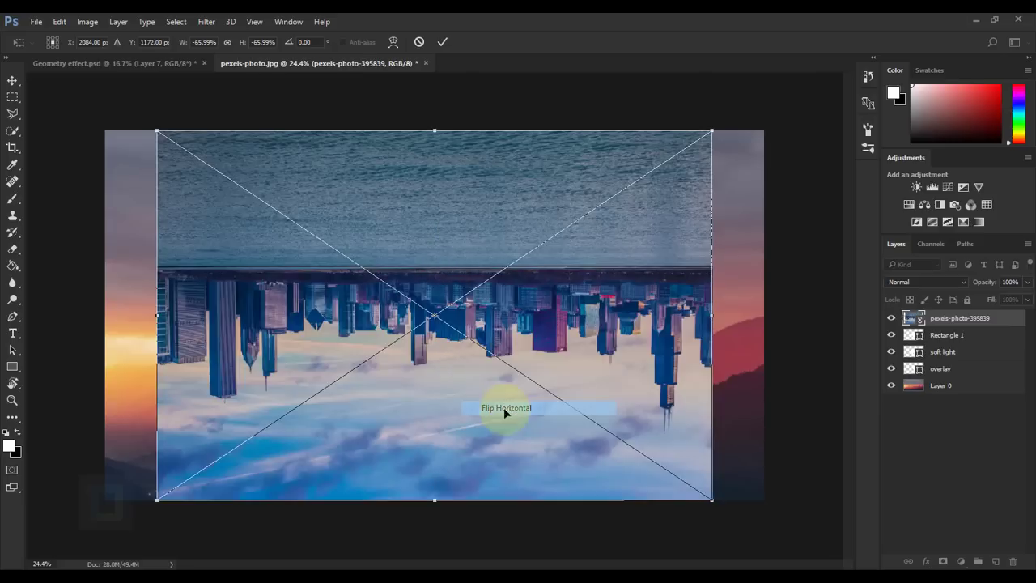
click(442, 43)
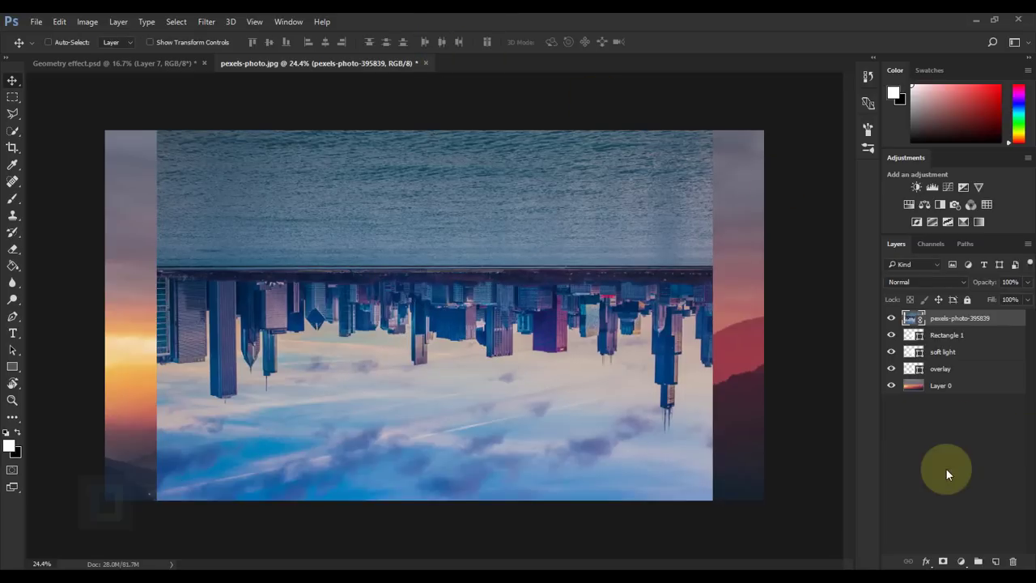
Clip the city photo to the Rectangle 1 diamond and move the photo slightly down within it.
right_click(967, 321)
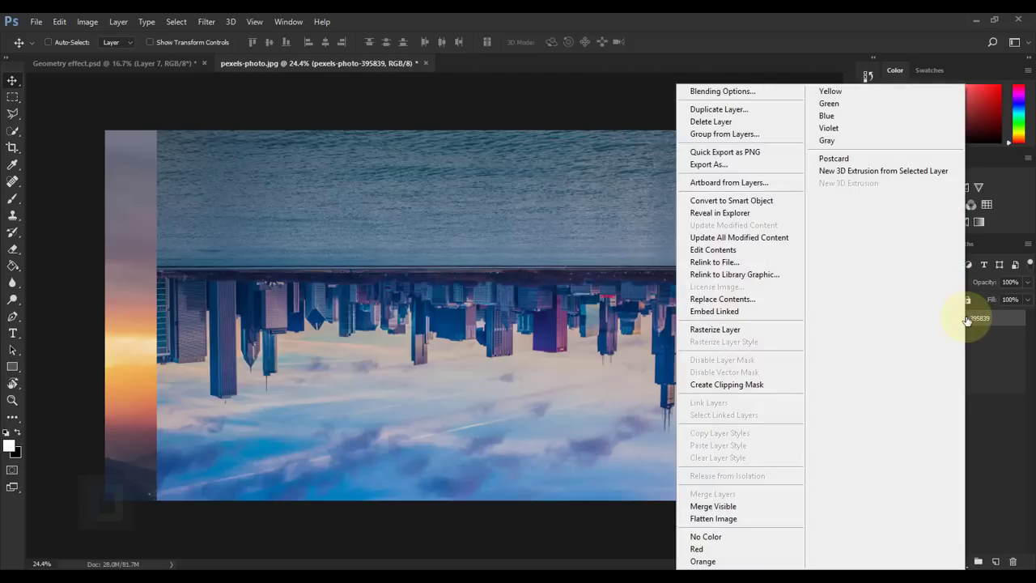
click(733, 385)
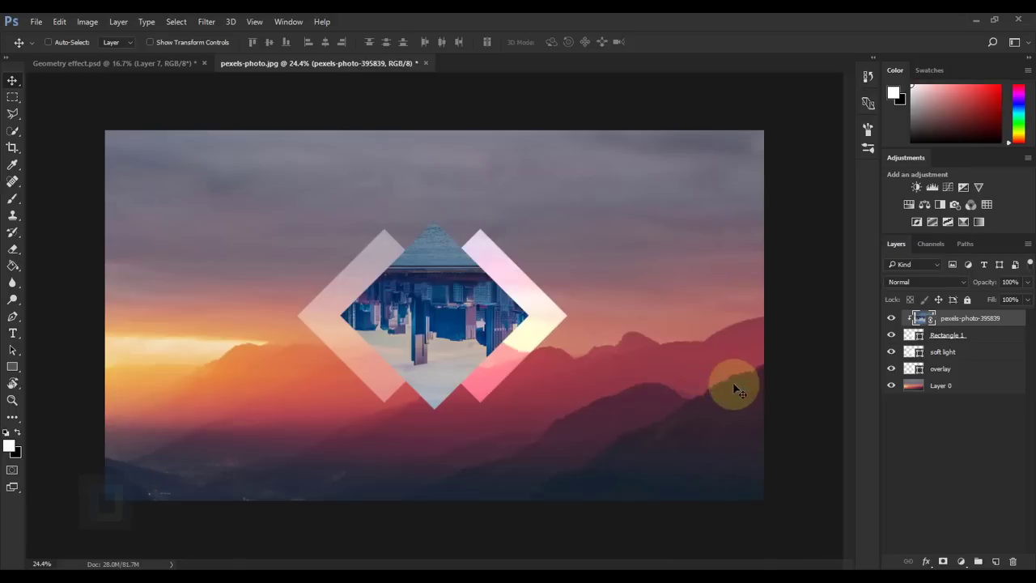
mouse_move(416, 300)
mouse_down()
mouse_move(454, 311)
mouse_move(430, 309)
mouse_up()
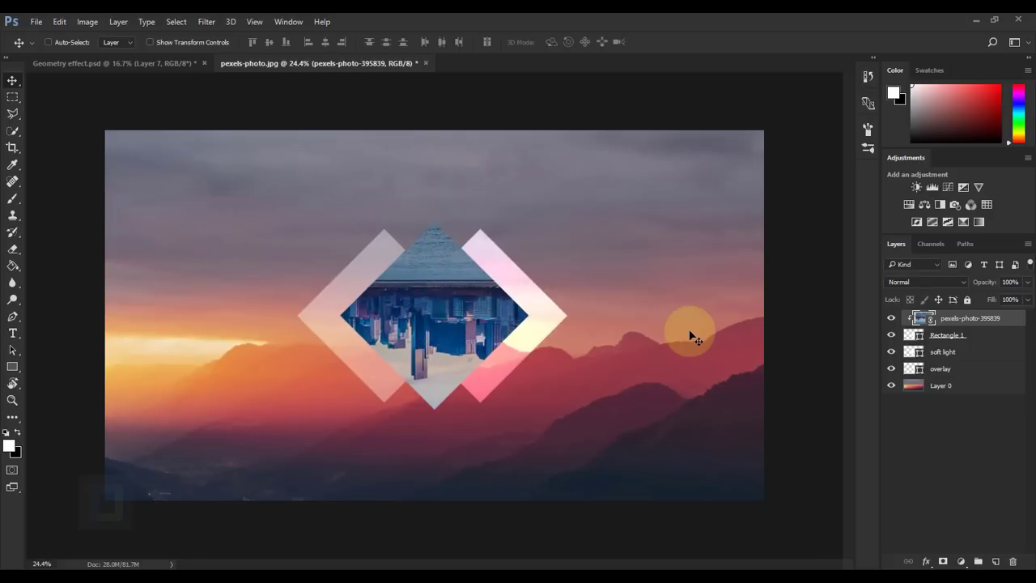
Scale the clipped city photo down slightly so more of the skyline fits inside the diamond.
key(ctrl+t)
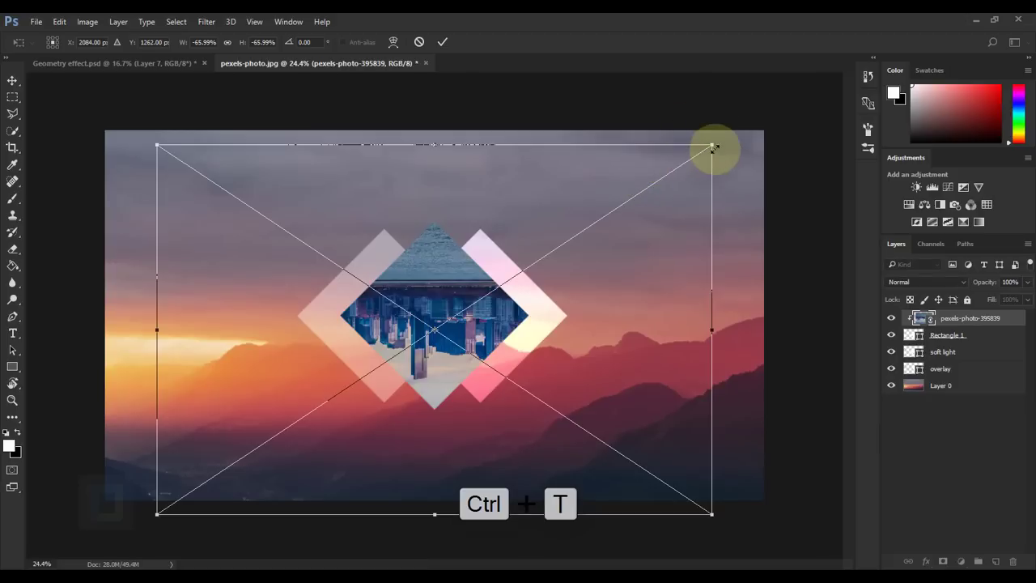
drag(713, 147, 676, 197)
click(442, 41)
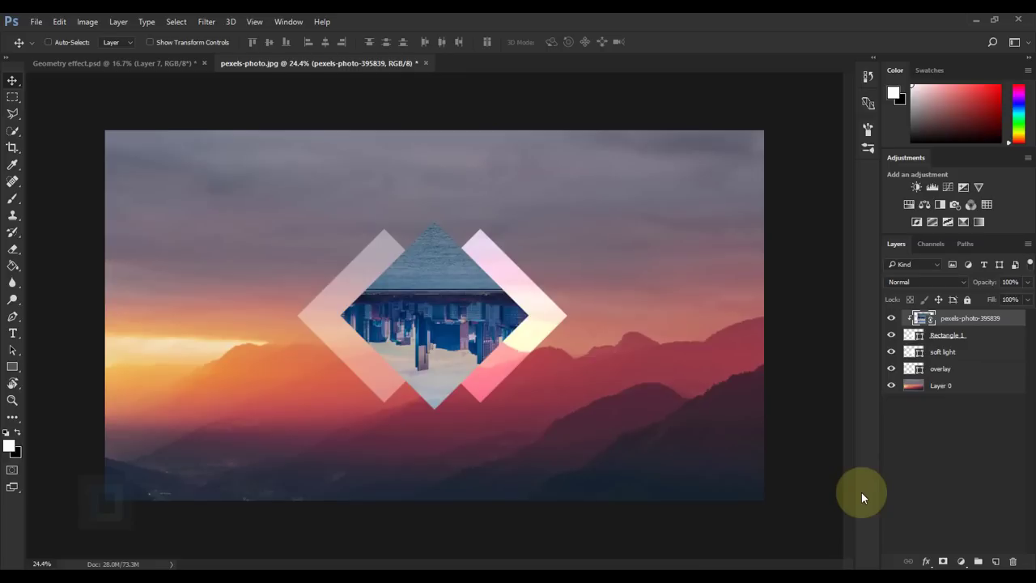
Draw a thin vertical rectangle about 17 px wide and 1923 px high left of the diamonds.
click(12, 368)
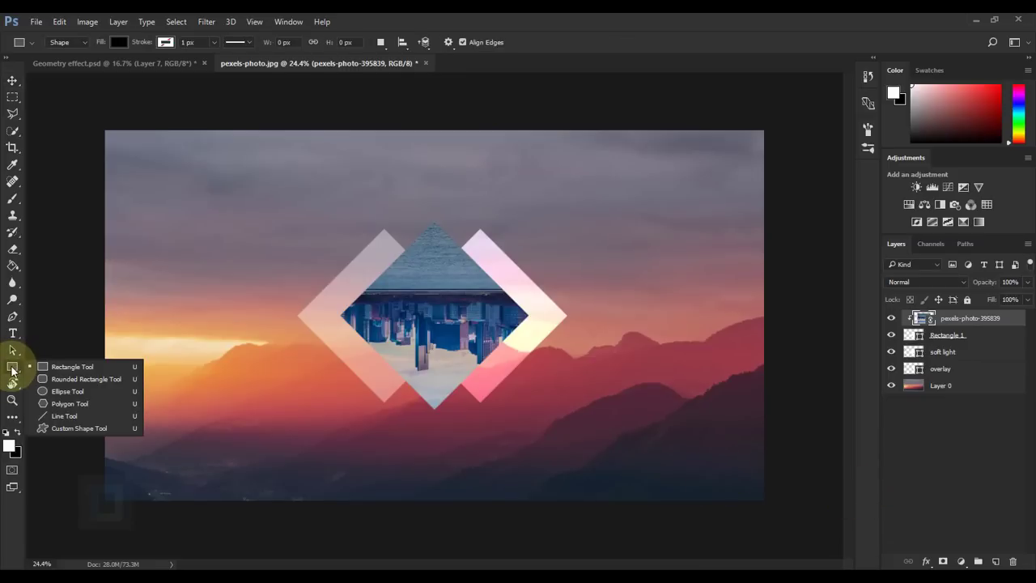
click(53, 367)
drag(183, 171, 185, 475)
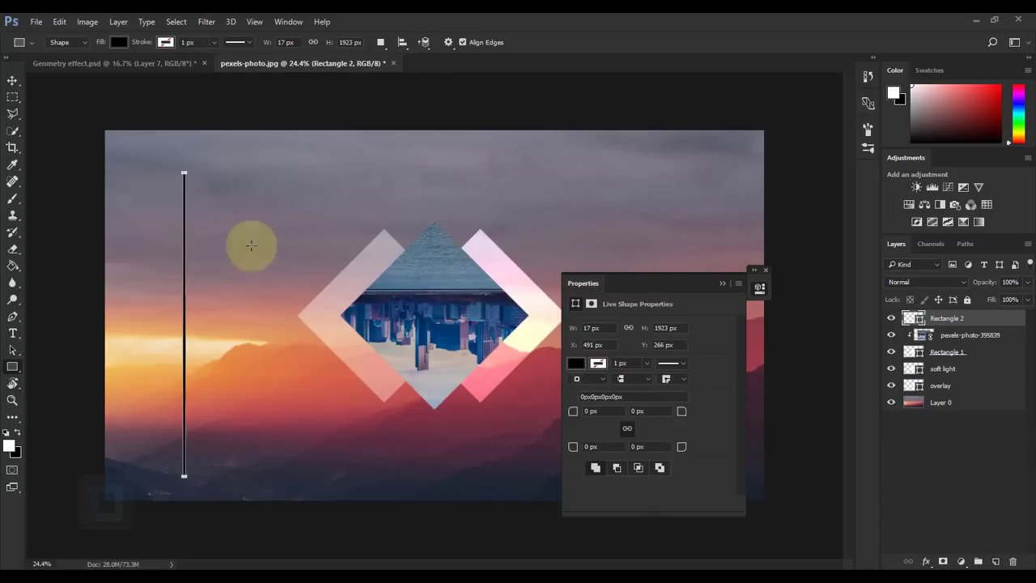
Set the thin rectangle's fill colour to white.
double_click(909, 317)
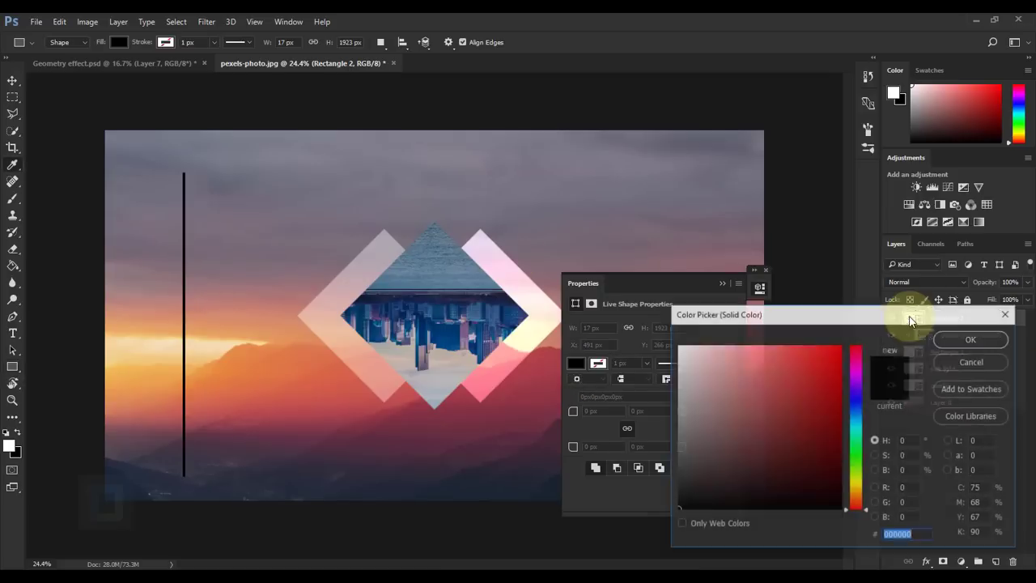
drag(717, 365, 562, 224)
click(973, 340)
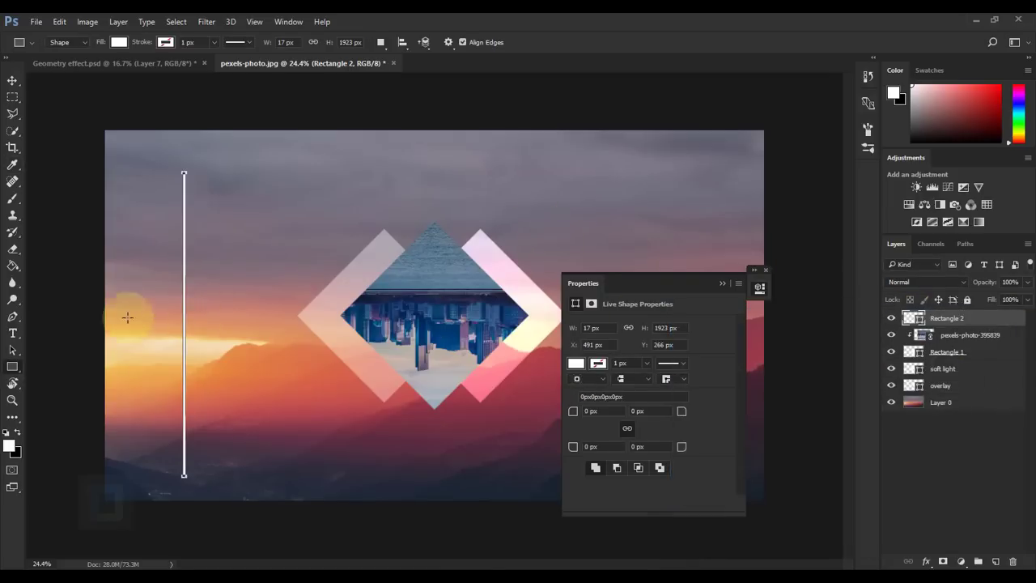
Narrow the thin white vertical line to 10 px wide and rotate it about 44 degrees clockwise.
scroll(115, 349, up, 6)
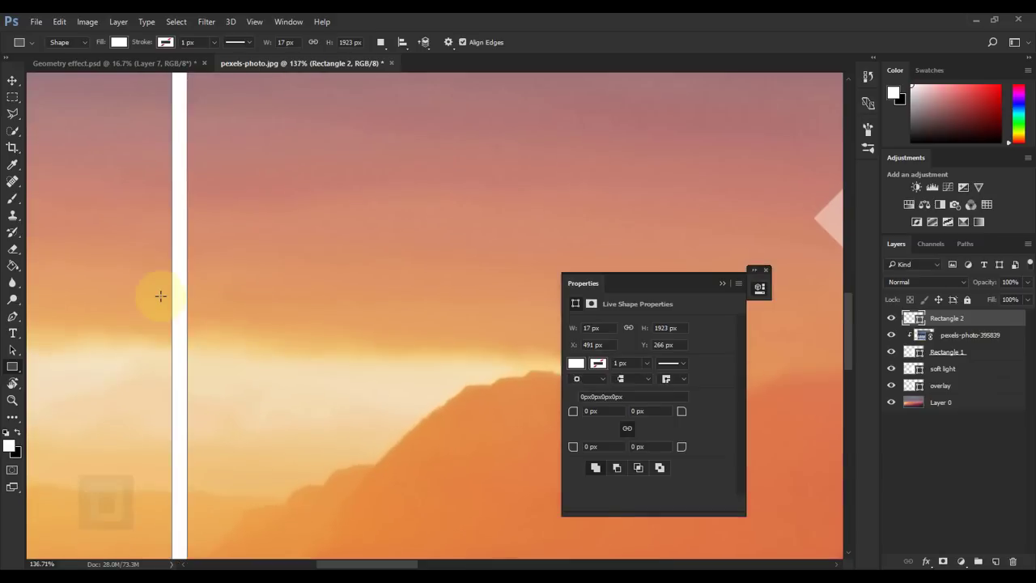
key(ctrl+t)
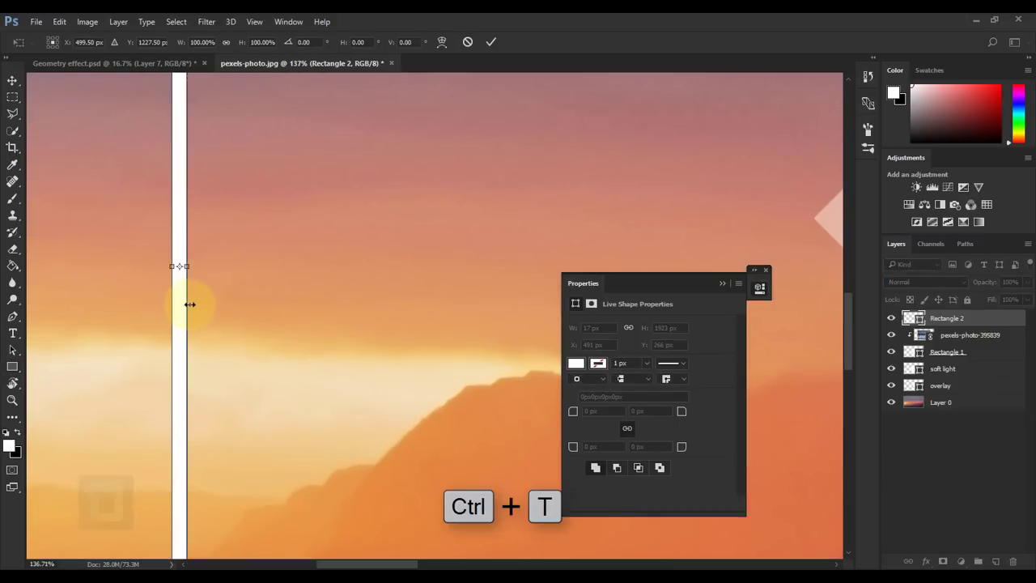
drag(189, 304, 183, 303)
scroll(250, 266, down, 3)
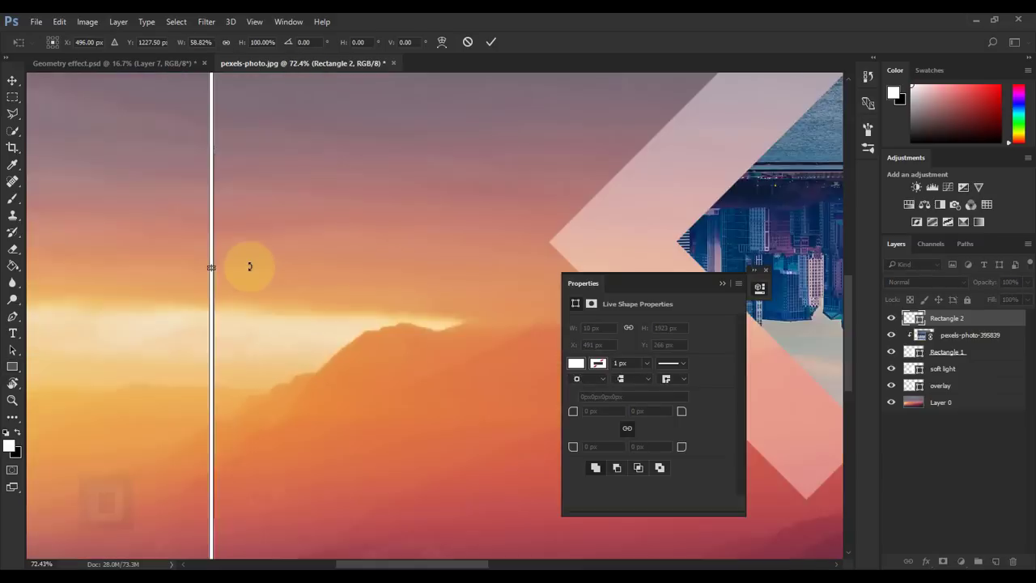
scroll(249, 266, down, 5)
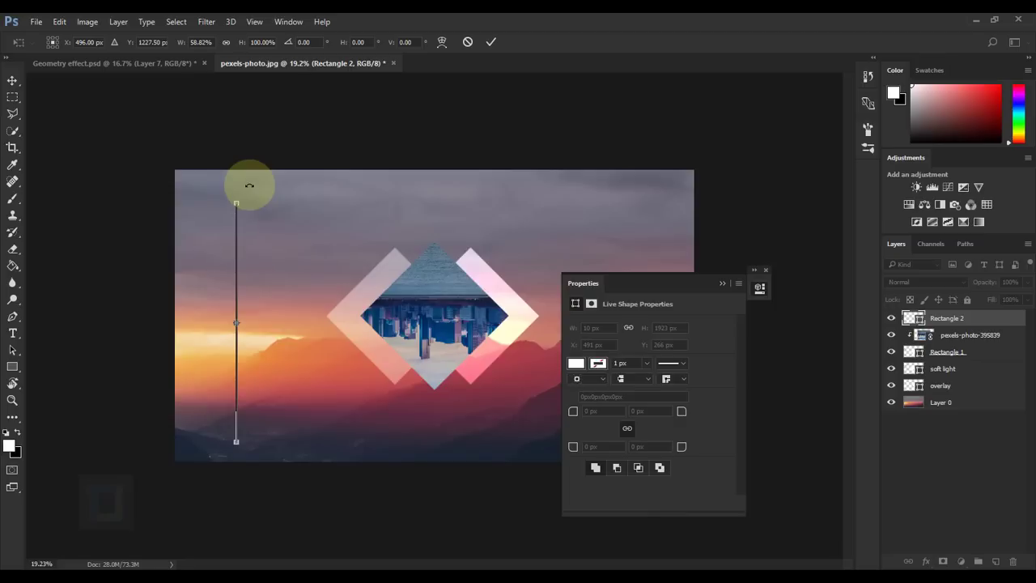
drag(250, 186, 332, 239)
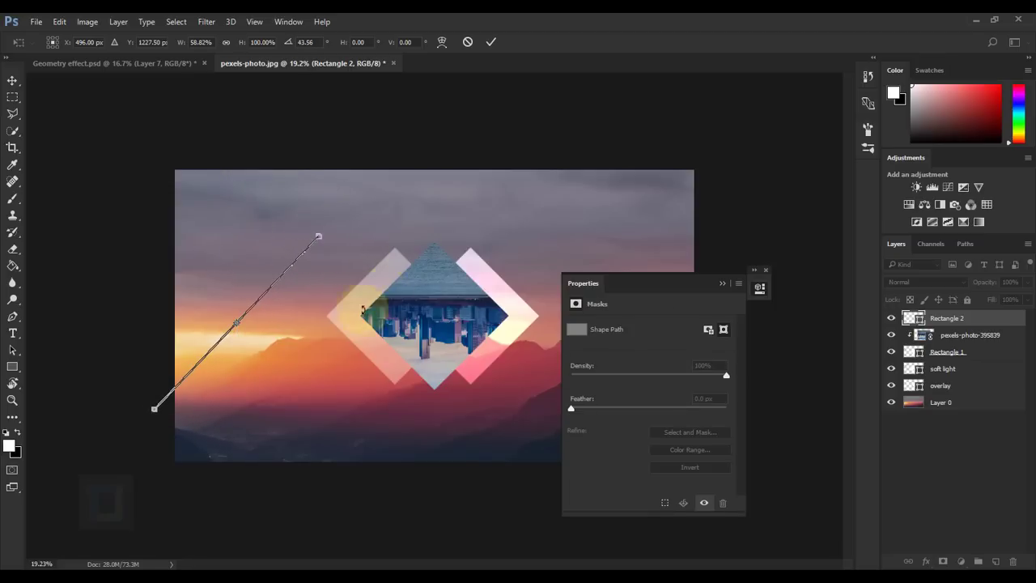
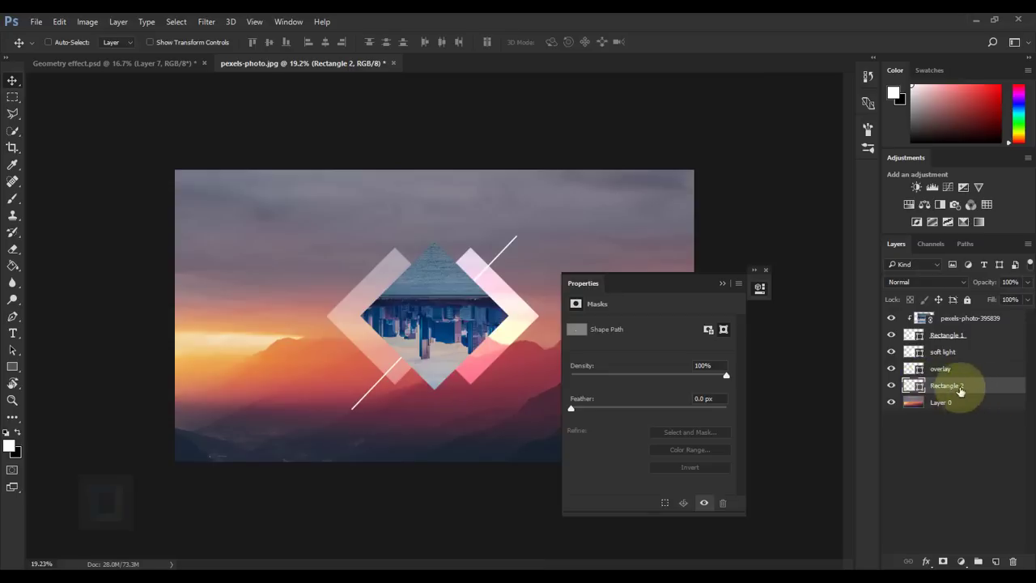
Duplicate the diagonal white line twice and offset the copies parallel to it, one further up and one further down along the diagonal.
key(ctrl+j)
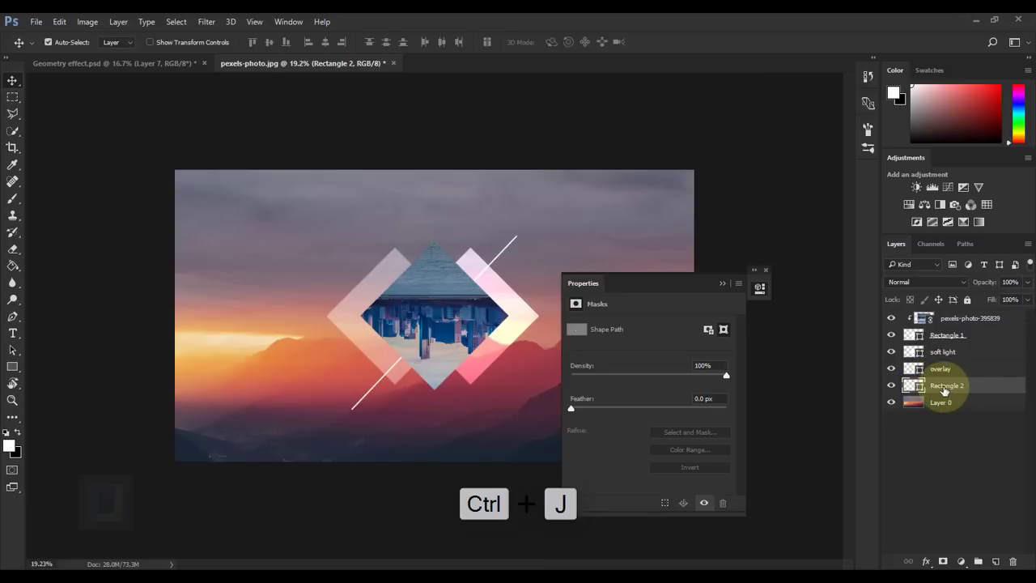
drag(484, 284, 520, 236)
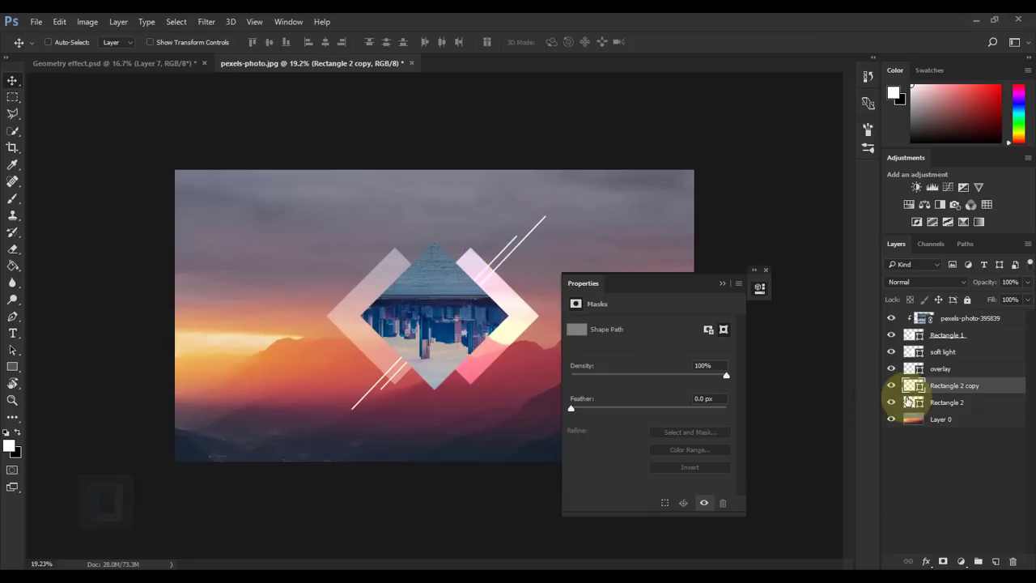
key(ctrl+j)
drag(510, 283, 449, 305)
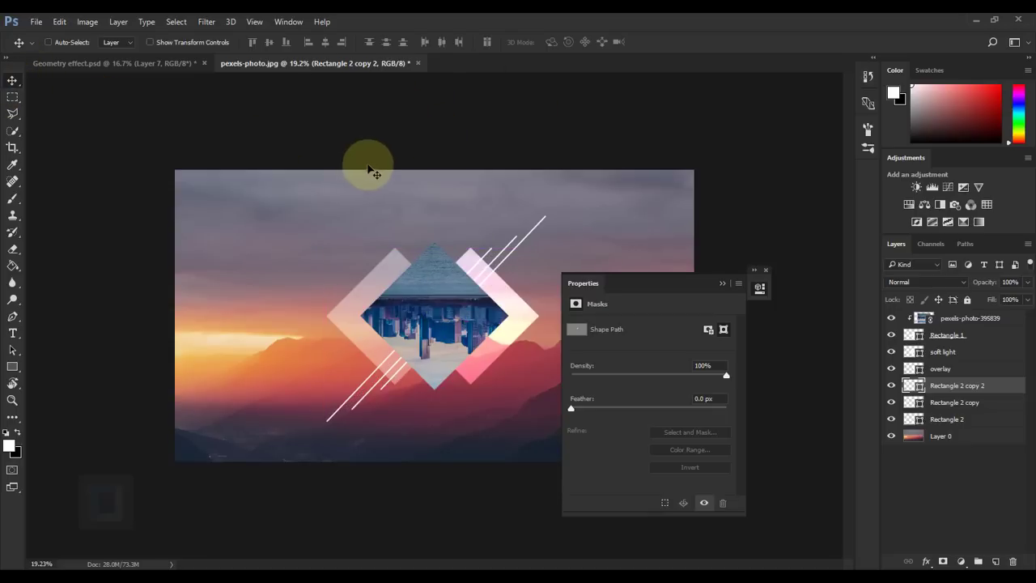
key(Down)
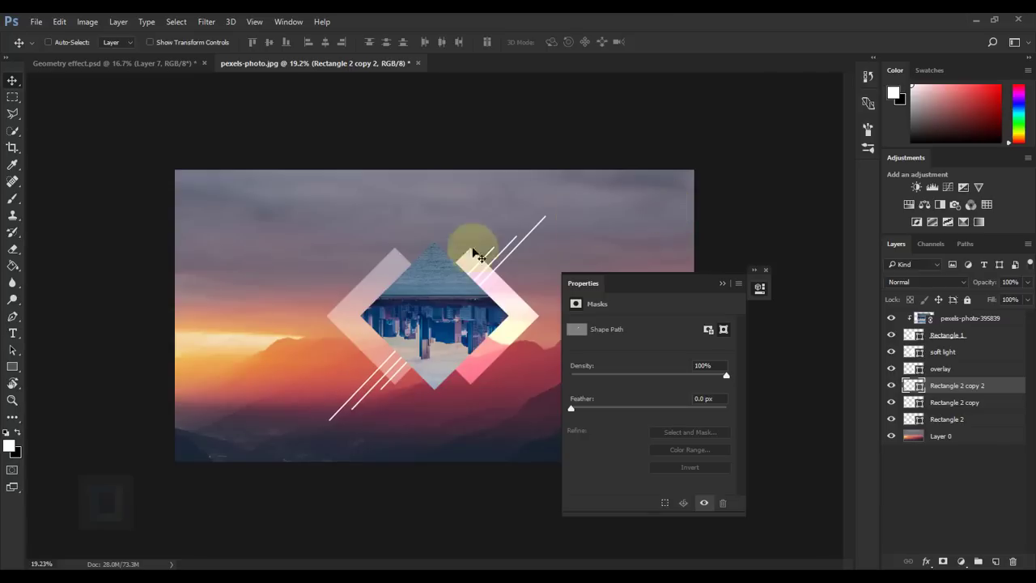
Group the three line layers Rectangle 2, Rectangle 2 copy and Rectangle 2 copy 2.
click(947, 419)
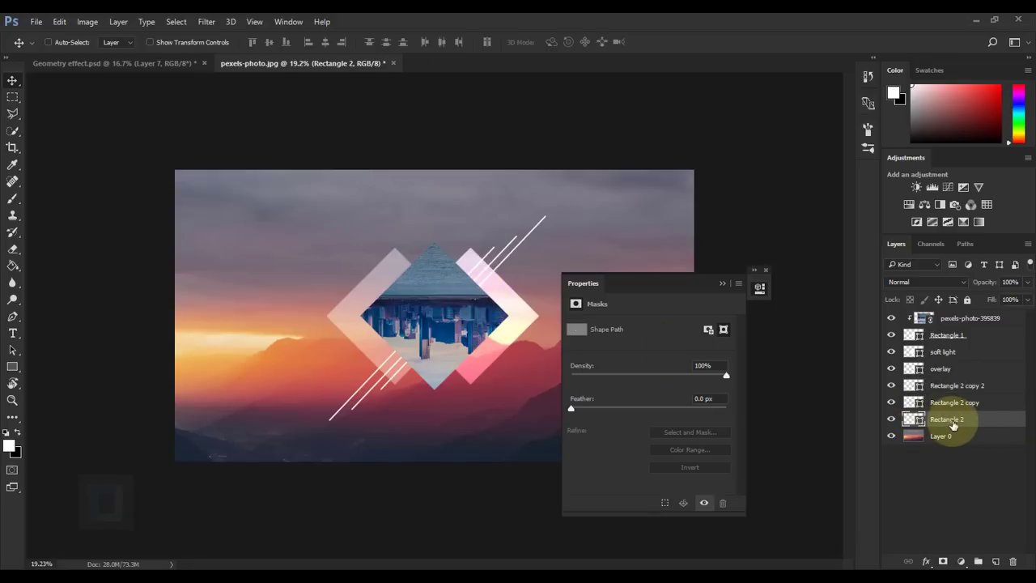
key(shift)
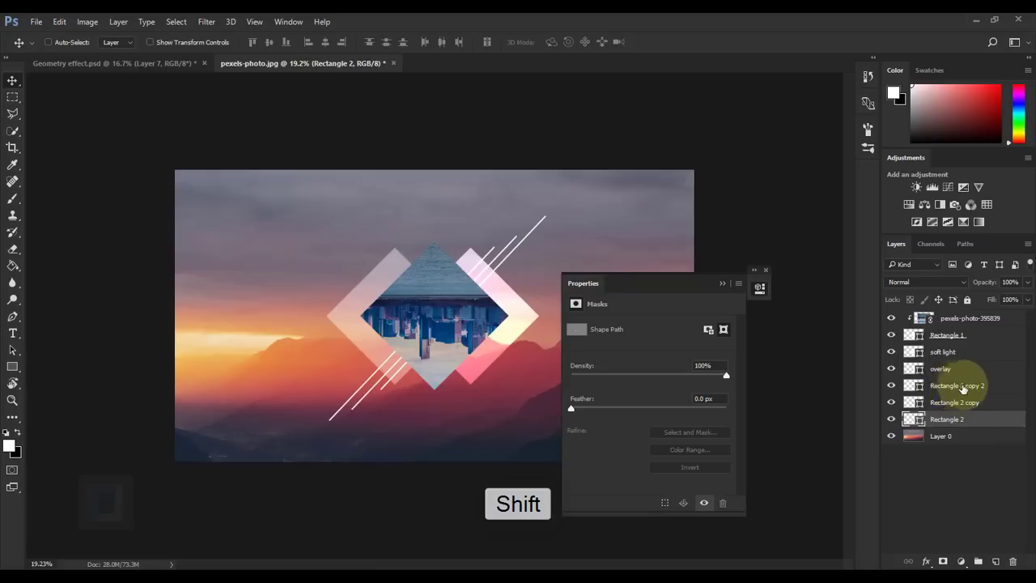
shift+click(949, 387)
mouse_move(891, 385)
mouse_down()
mouse_move(895, 412)
mouse_move(891, 388)
mouse_up()
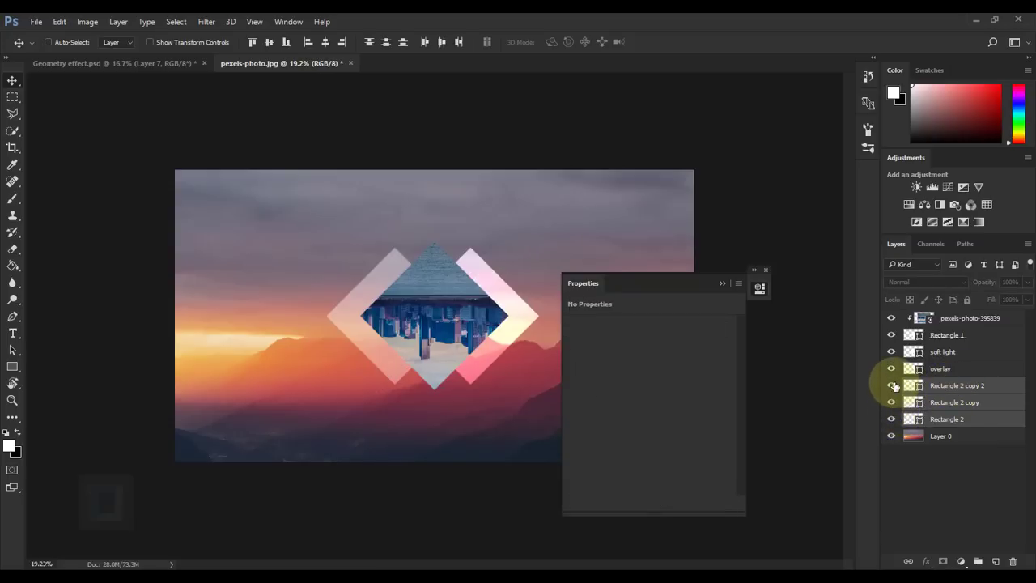
click(766, 269)
mouse_move(891, 402)
mouse_down()
mouse_move(891, 387)
mouse_move(891, 402)
mouse_up()
key(ctrl)
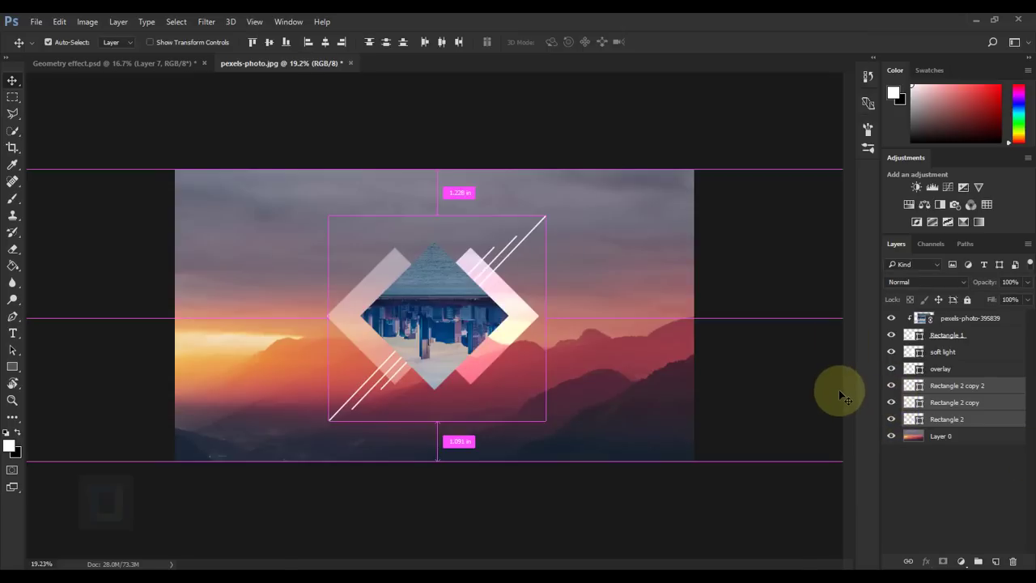
key(ctrl+g)
click(891, 386)
click(891, 385)
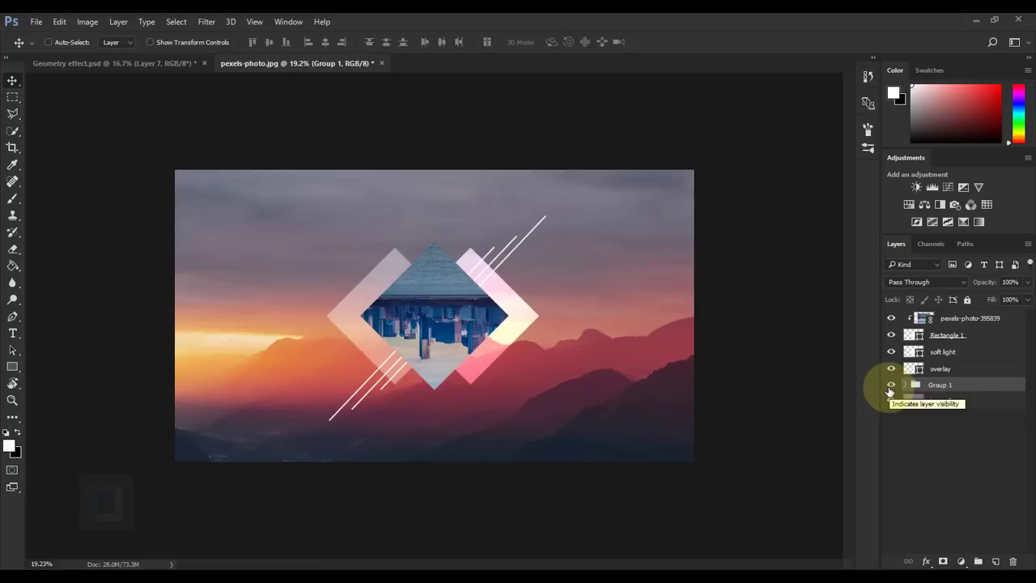
Scale the group of white lines up to about 108% around its centre.
key(ctrl+t)
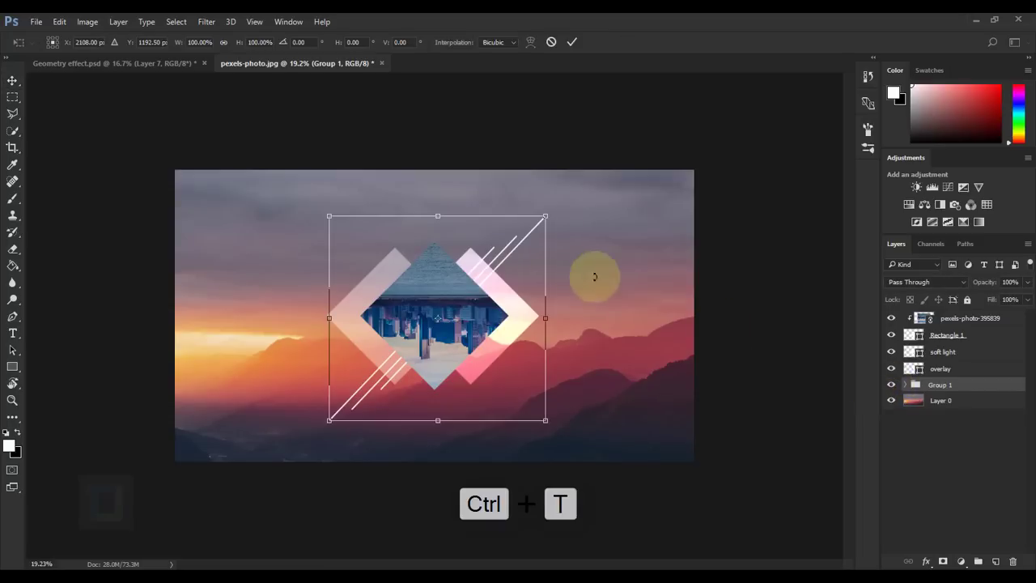
drag(545, 216, 554, 209)
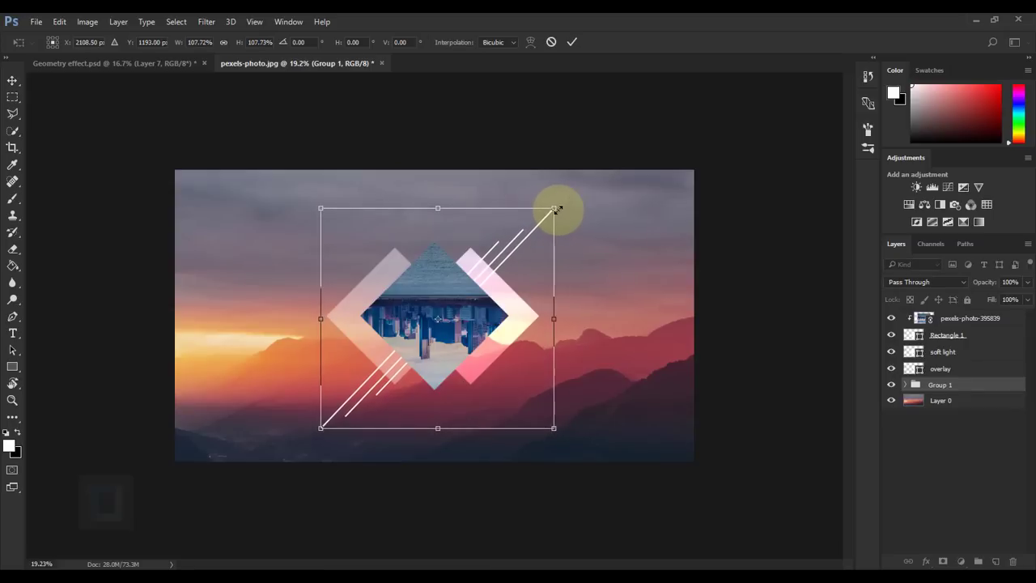
click(571, 41)
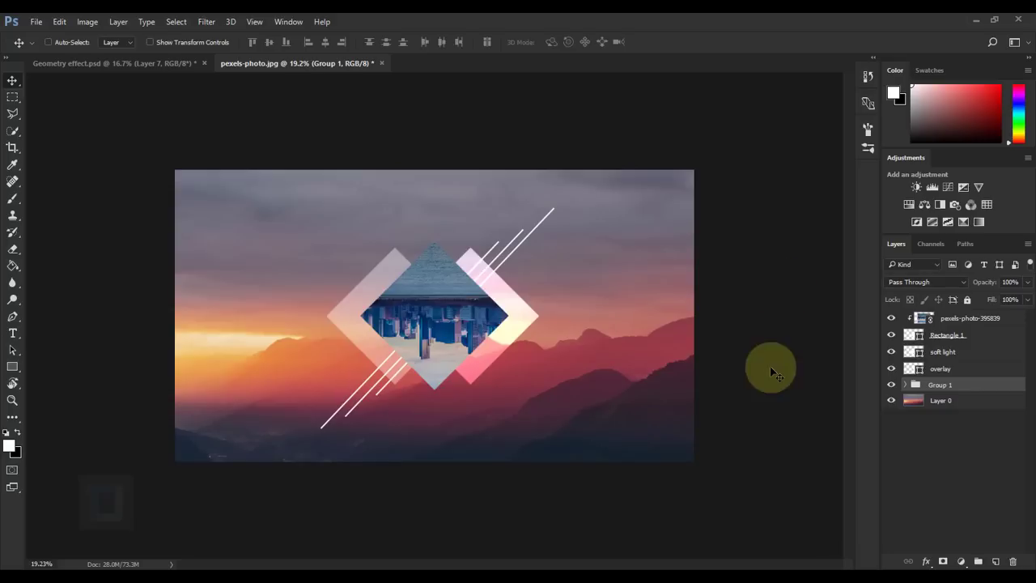
drag(431, 338, 435, 314)
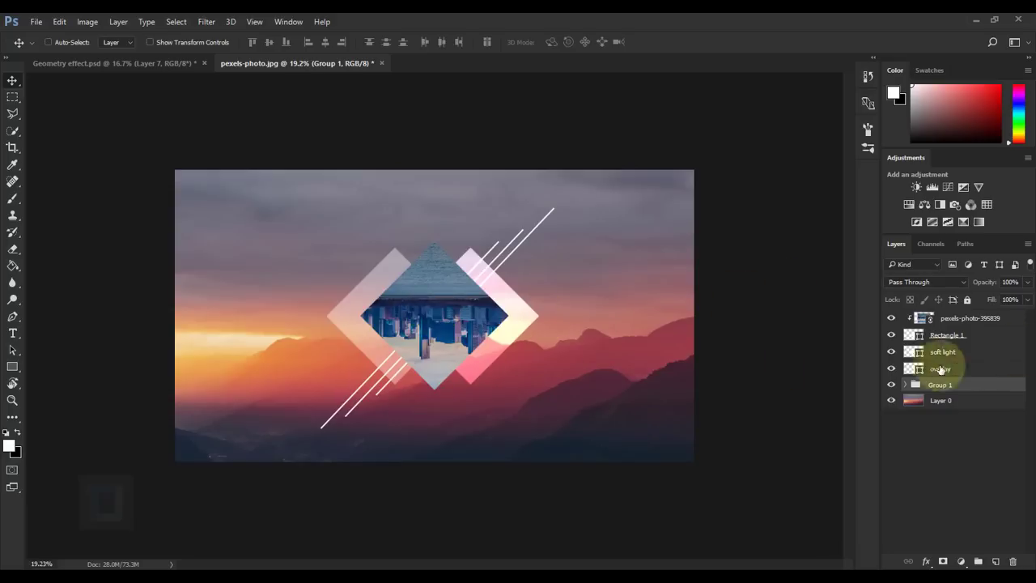
Duplicate the Rectangle 1 diamond and move the original Rectangle 1 layer above the clipped city photo.
click(961, 336)
click(891, 335)
click(891, 335)
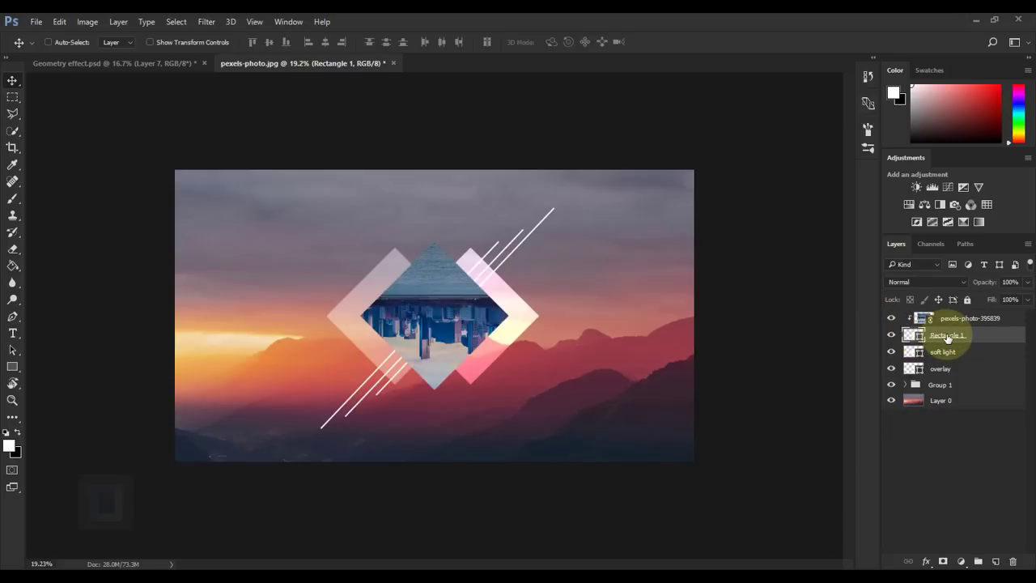
key(ctrl+j)
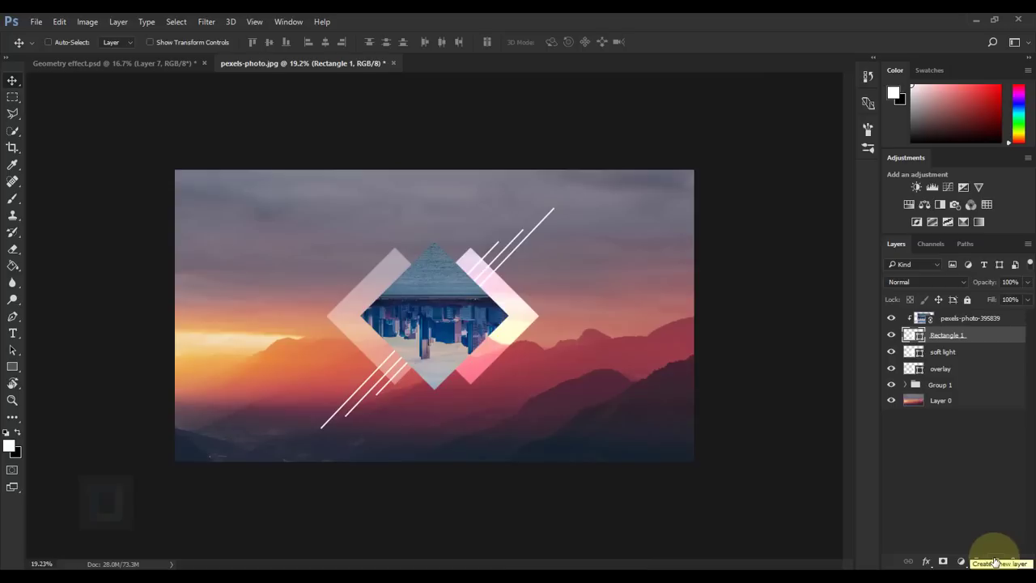
key(ctrl+j)
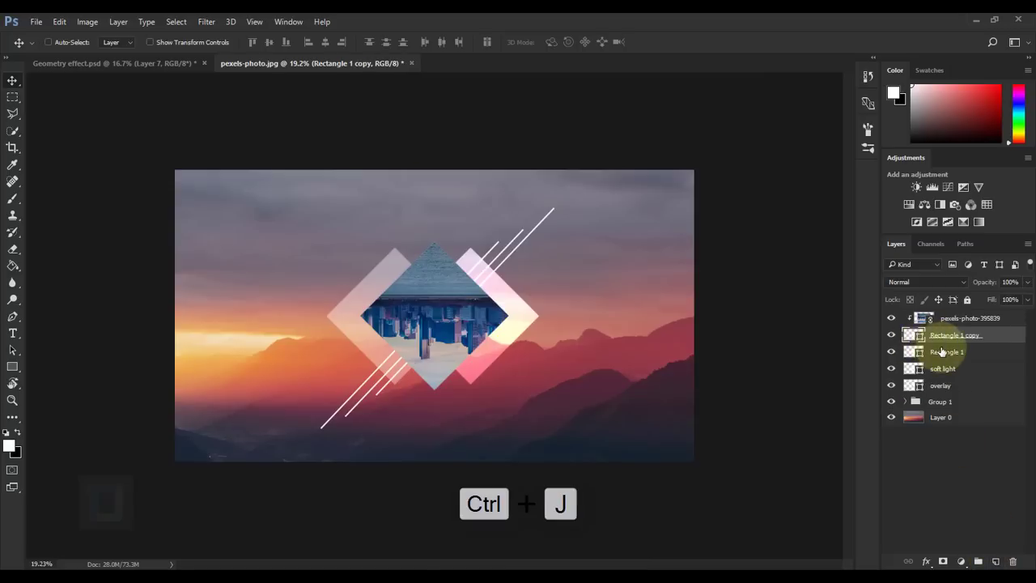
click(937, 353)
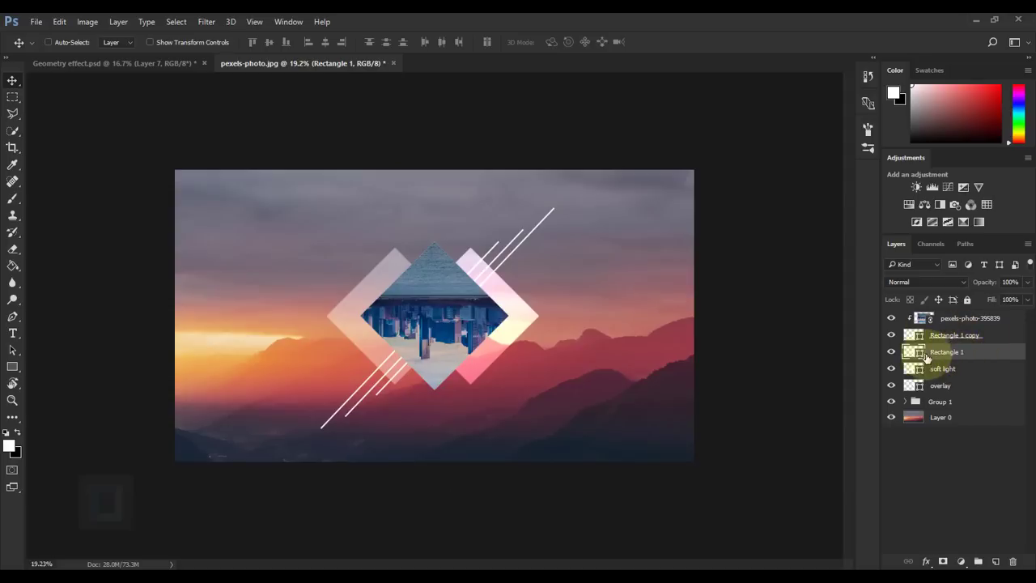
drag(947, 353, 946, 316)
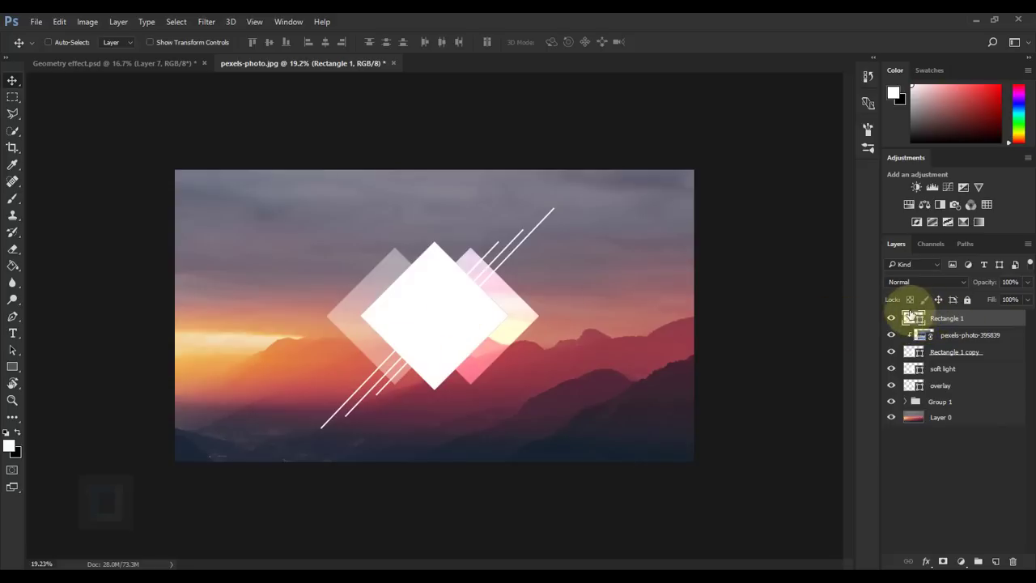
Change the fill colour of the topmost Rectangle 1 diamond to red (bd1e1e).
double_click(914, 318)
click(815, 388)
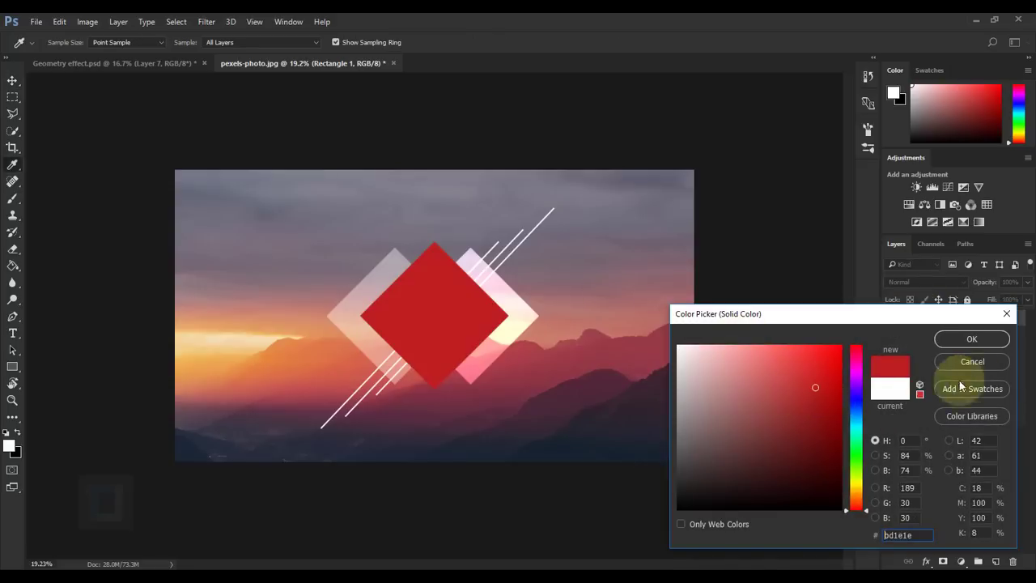
click(967, 342)
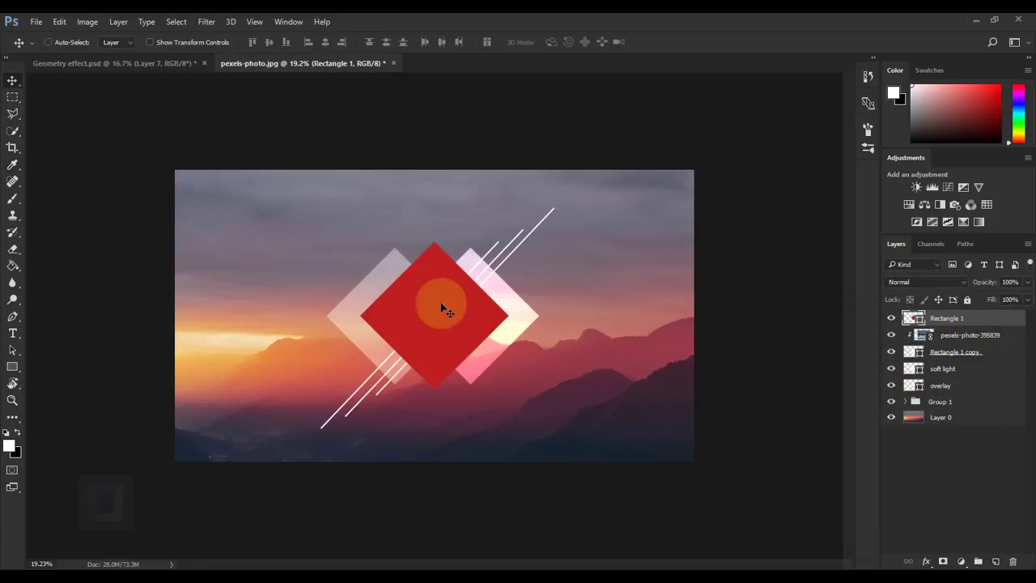
Give the red Rectangle 1 diamond a white 13 px stroke positioned inside and reduce the layer's fill to 0%.
right_click(986, 320)
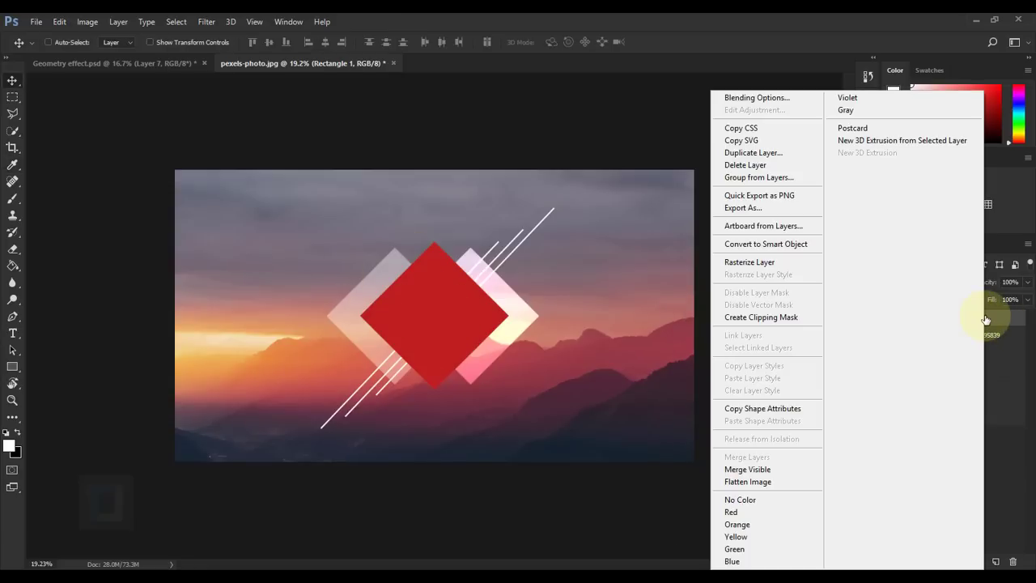
click(751, 97)
mouse_move(639, 232)
mouse_down()
mouse_move(659, 225)
mouse_move(668, 171)
mouse_up()
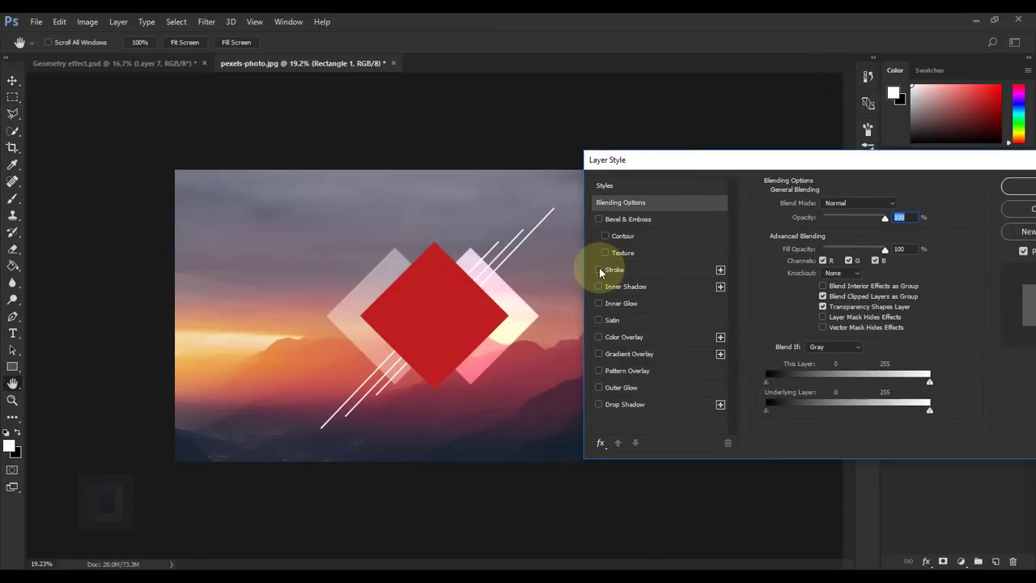
click(598, 269)
click(632, 270)
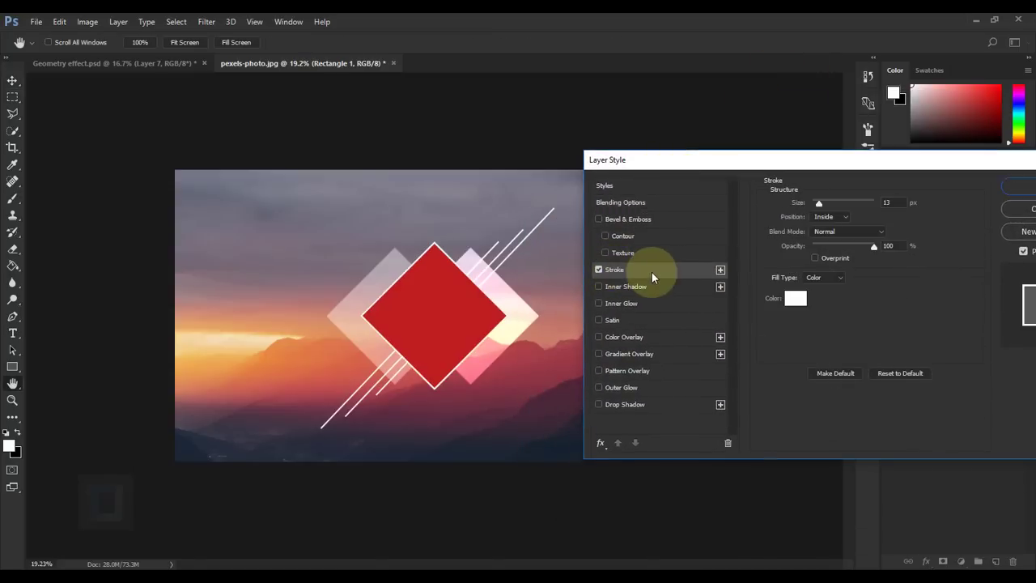
click(830, 217)
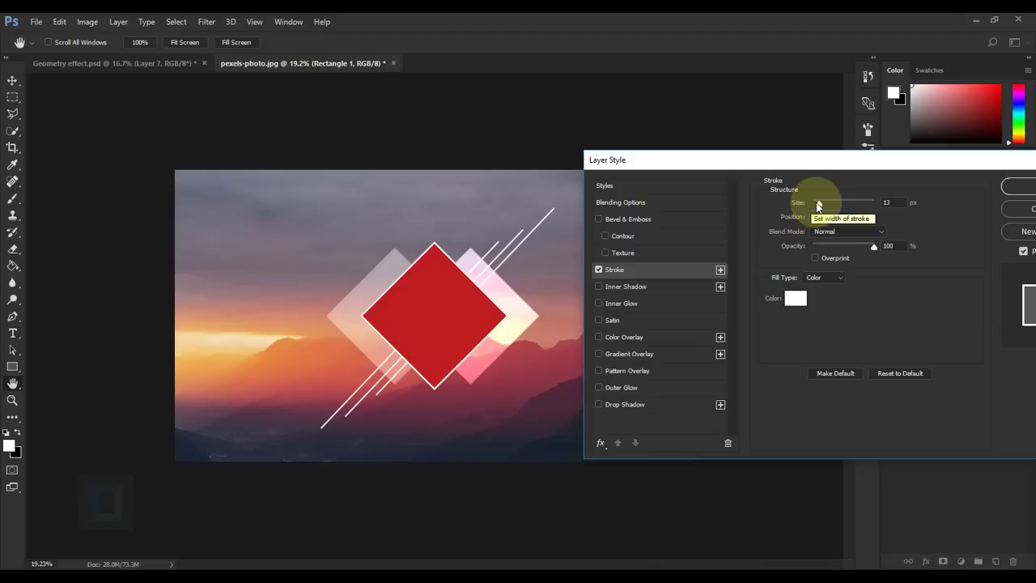
double_click(887, 202)
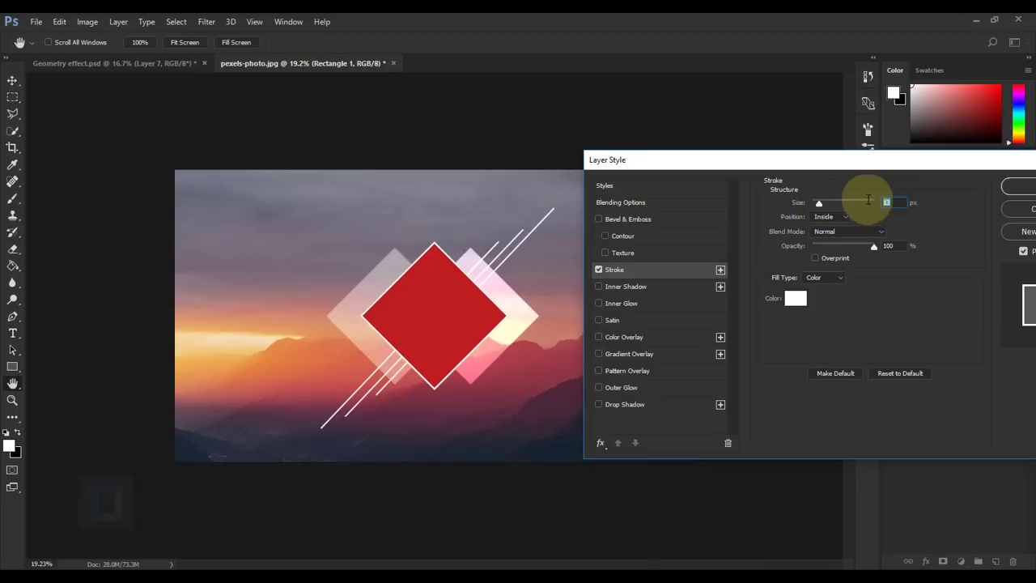
click(1014, 190)
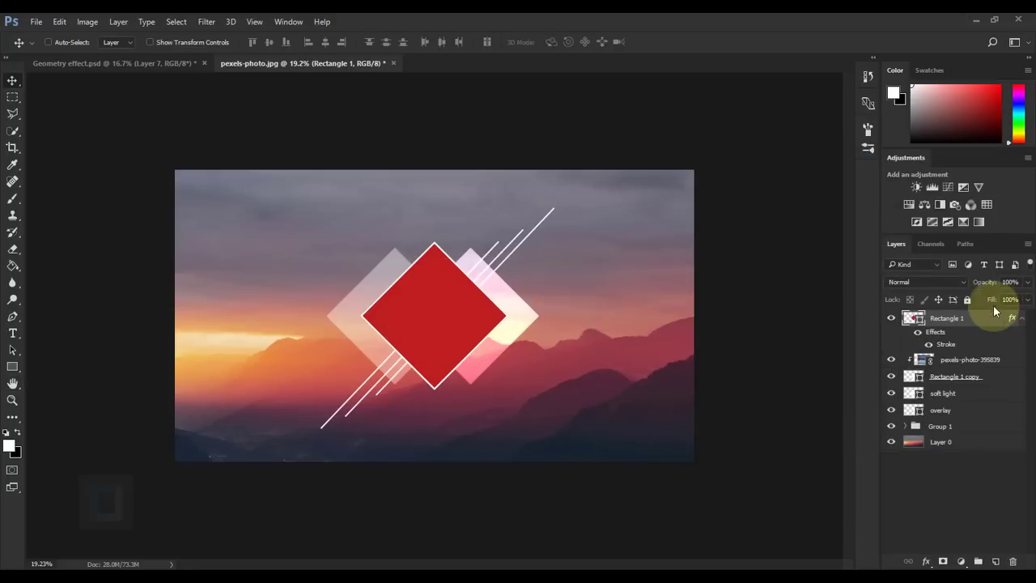
drag(990, 305, 837, 302)
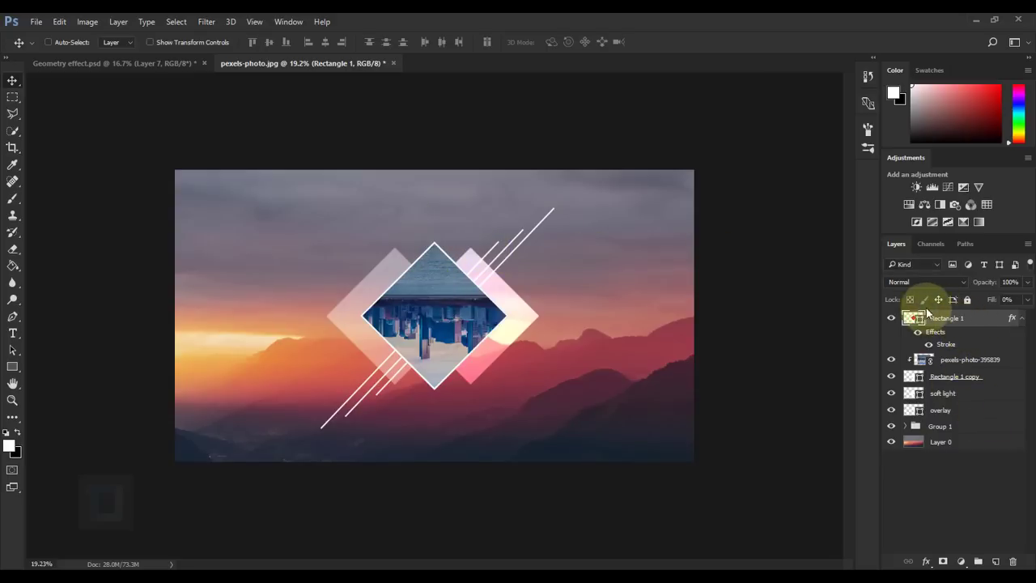
Duplicate the outlined Rectangle 1 diamond and scale the copy up slightly around its centre to form an outer outline.
key(ctrl+j)
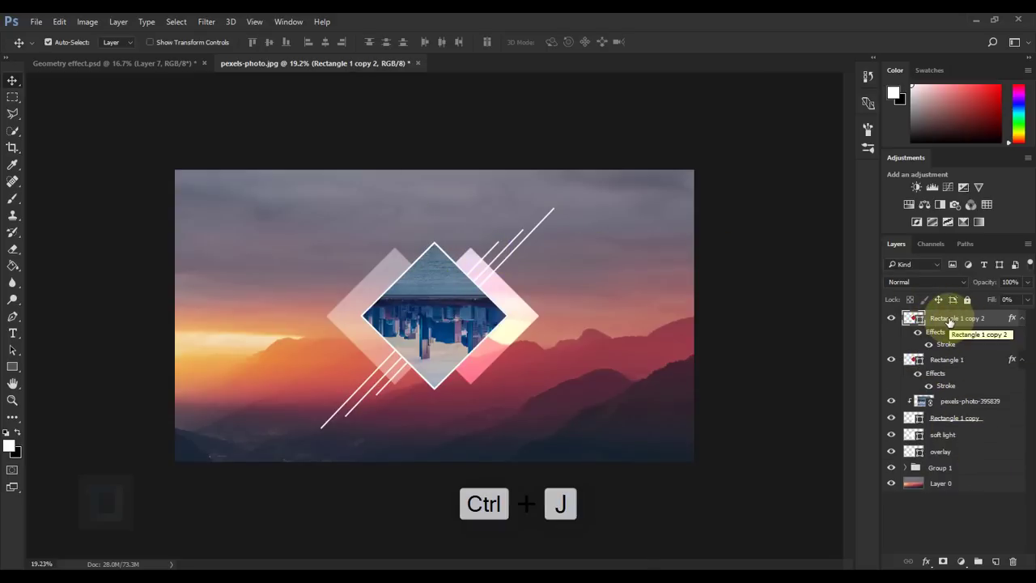
key(ctrl+t)
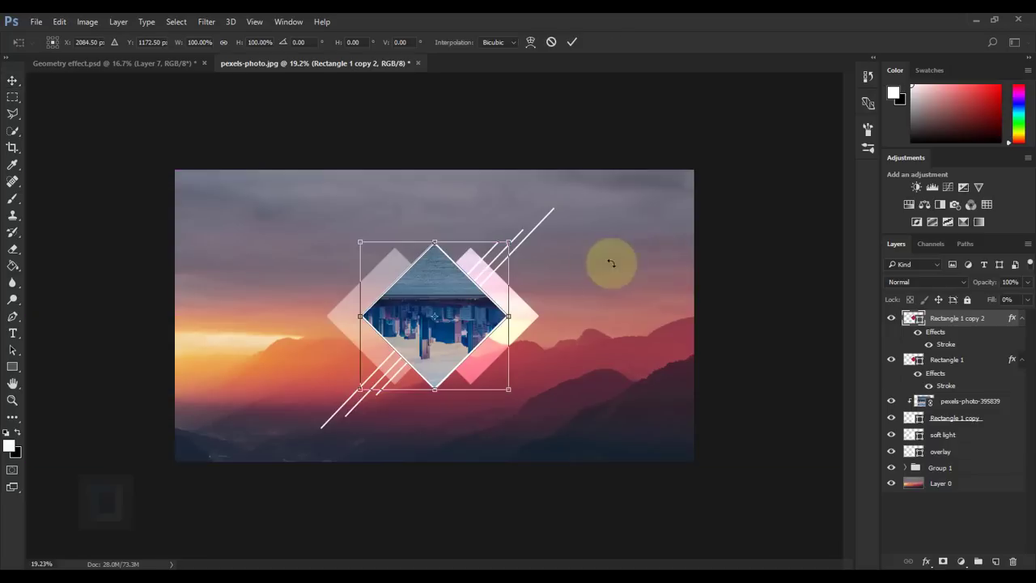
drag(512, 241, 521, 236)
click(571, 42)
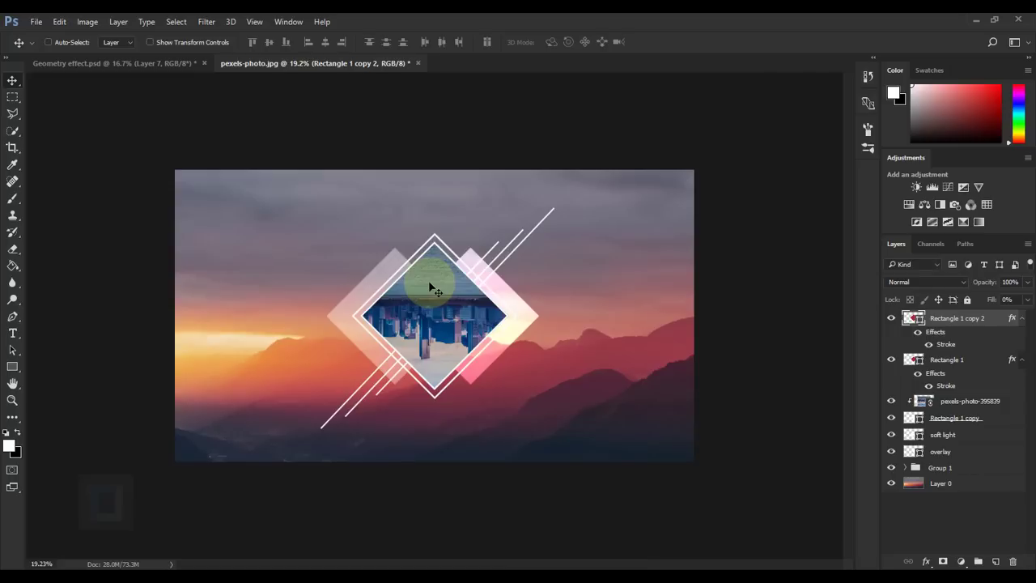
Clear the layer style from Rectangle 1 copy 2 and set the shape's fill to no colour.
right_click(986, 321)
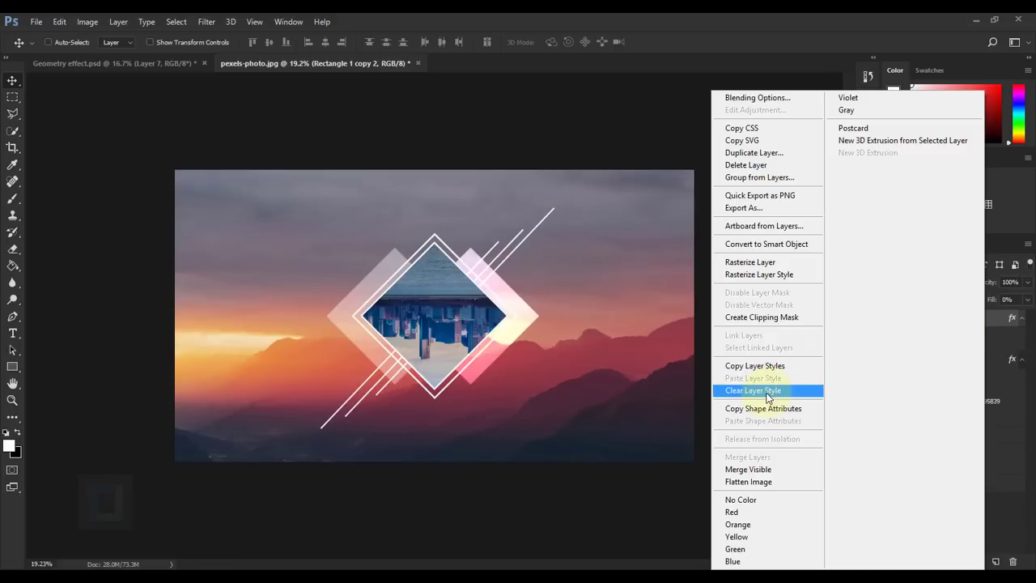
click(775, 392)
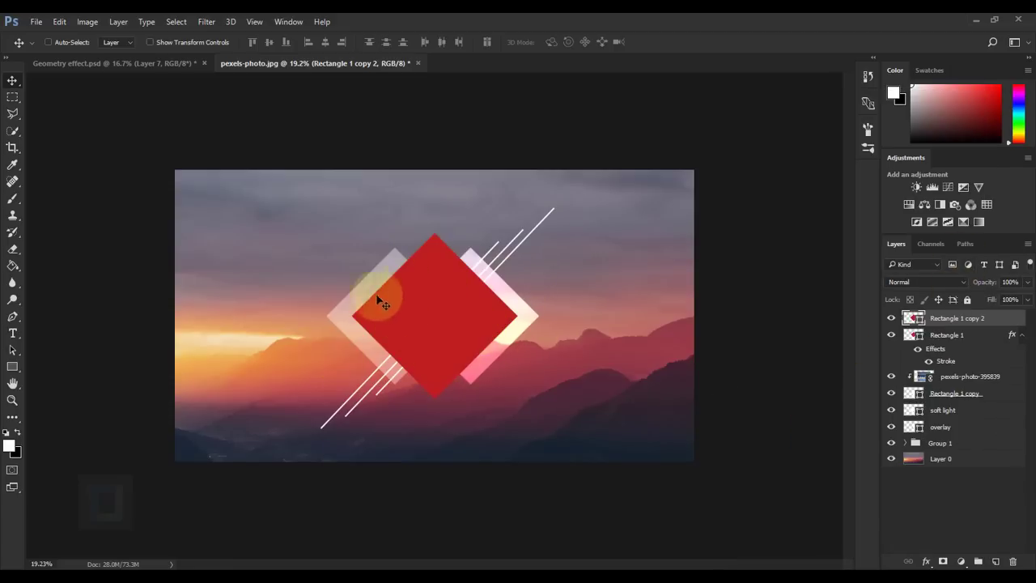
click(11, 369)
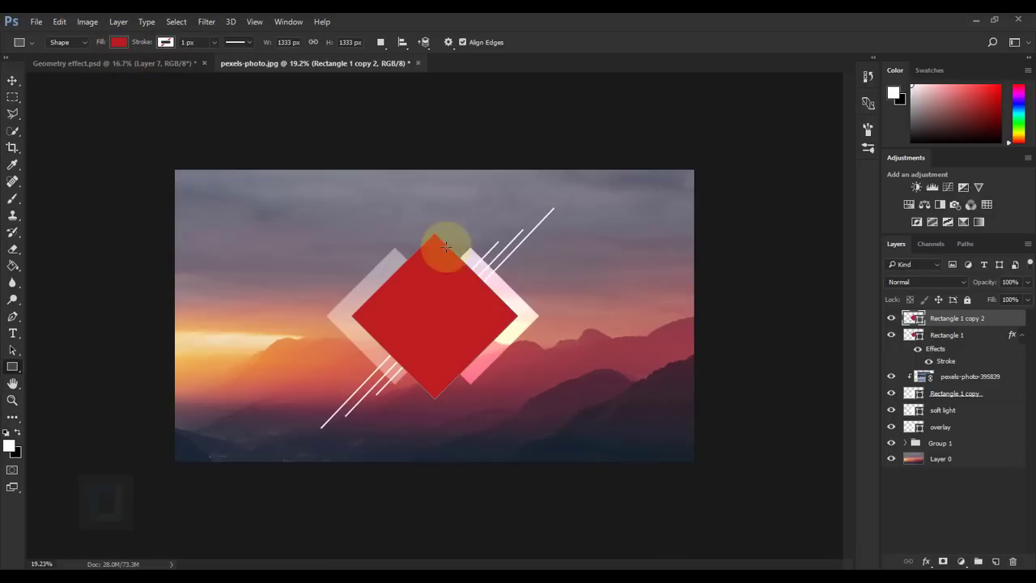
click(119, 42)
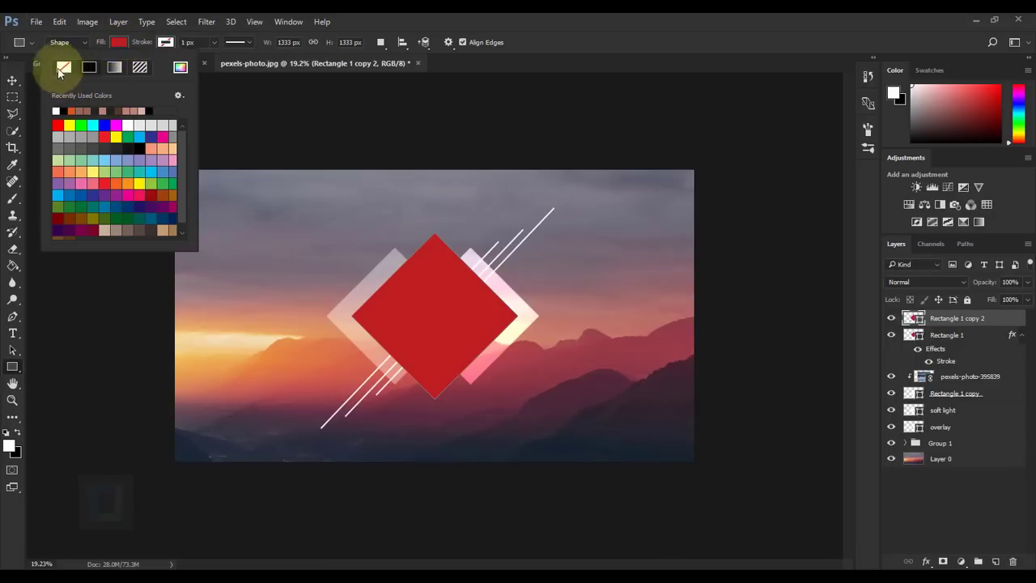
click(63, 68)
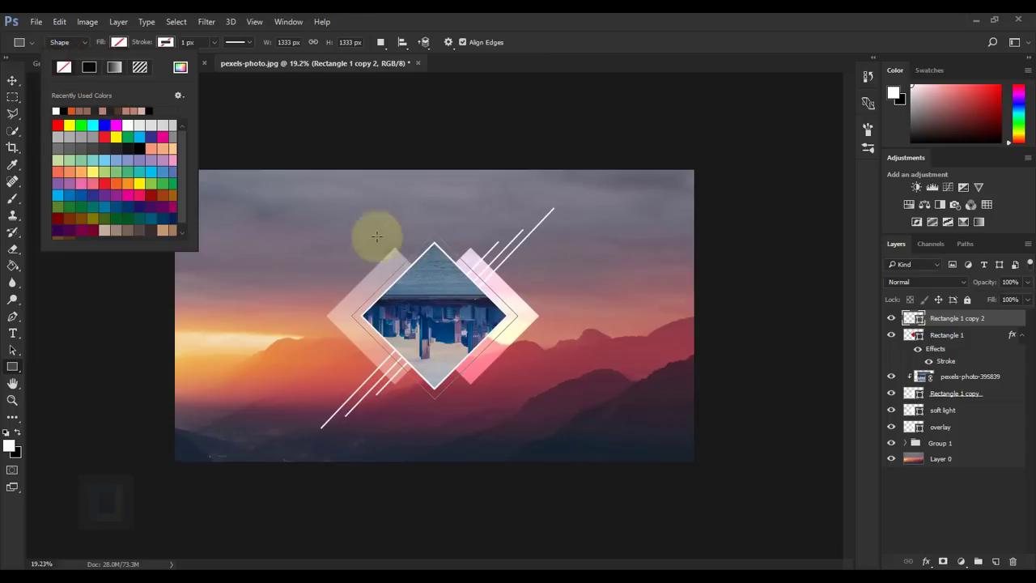
click(348, 31)
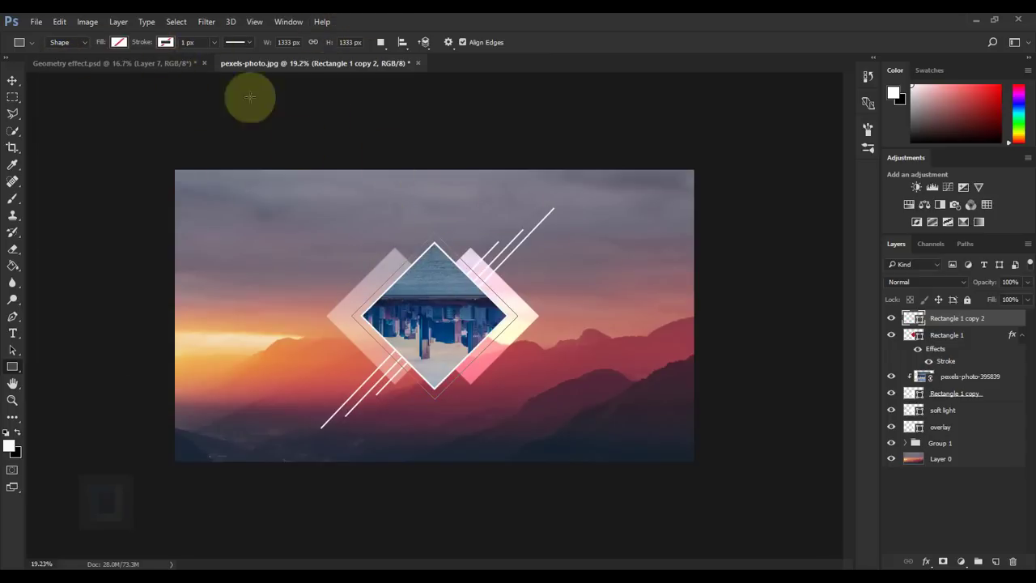
Give the Rectangle 1 copy 2 shape a white stroke 15 px wide.
click(166, 42)
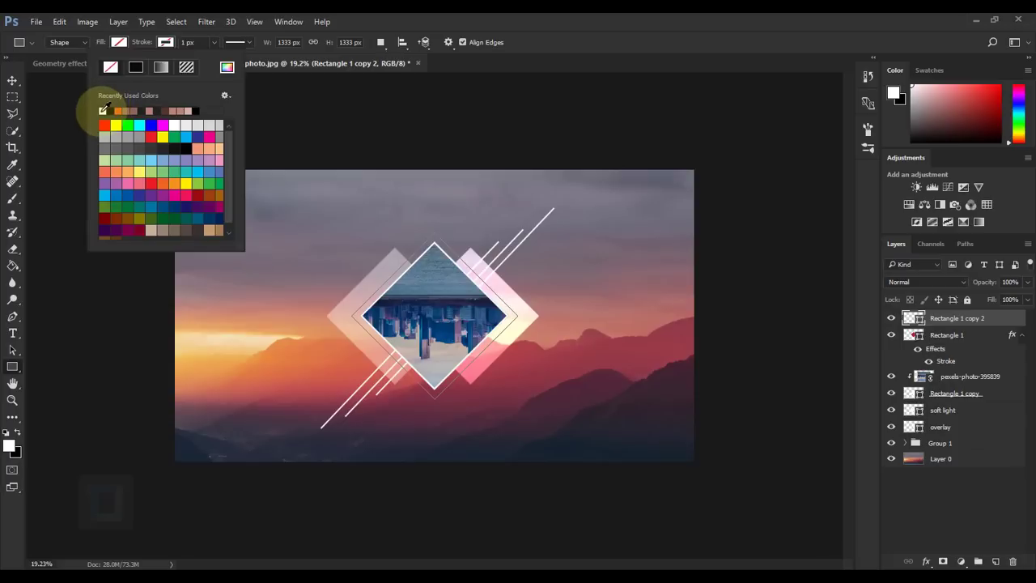
click(380, 25)
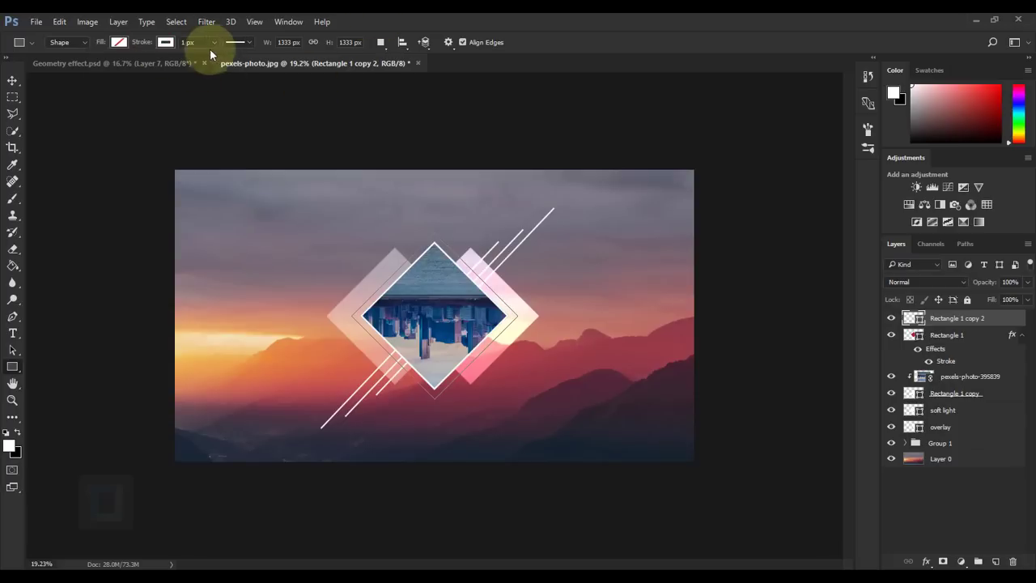
drag(213, 62, 218, 62)
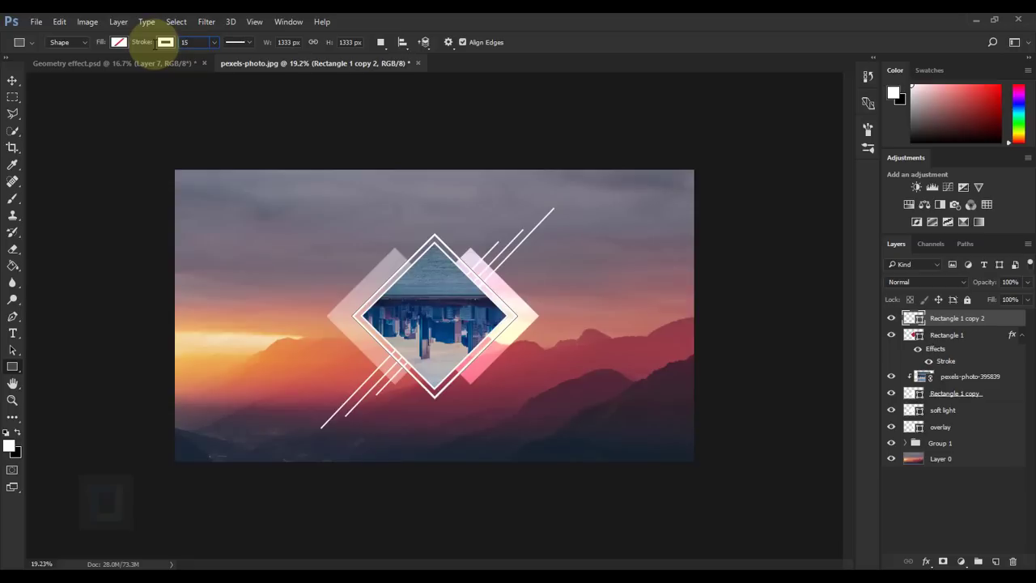
text(15)
key(Return)
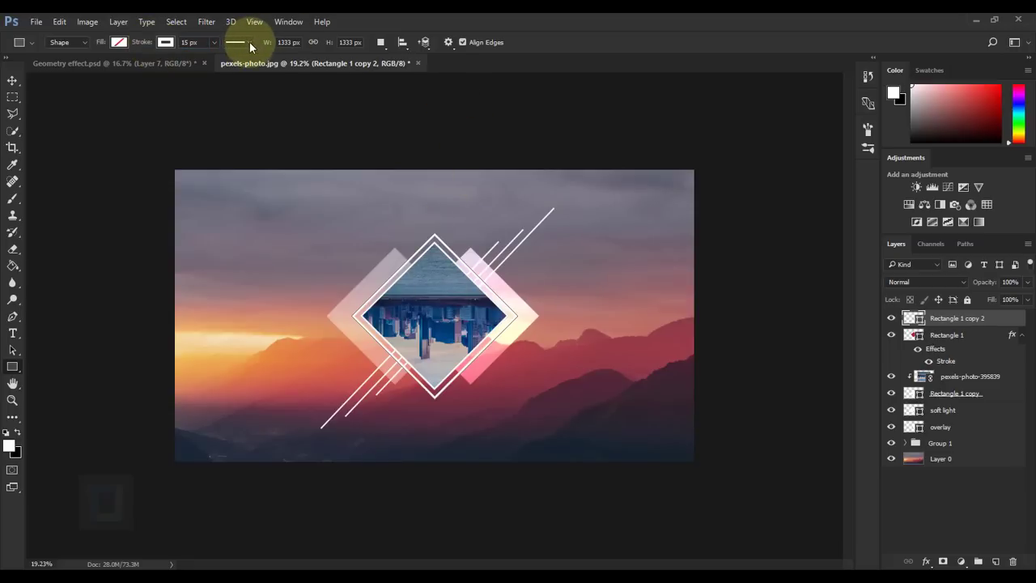
Change the outer diamond's stroke to the dashed line style and set its width to 13 px.
click(250, 42)
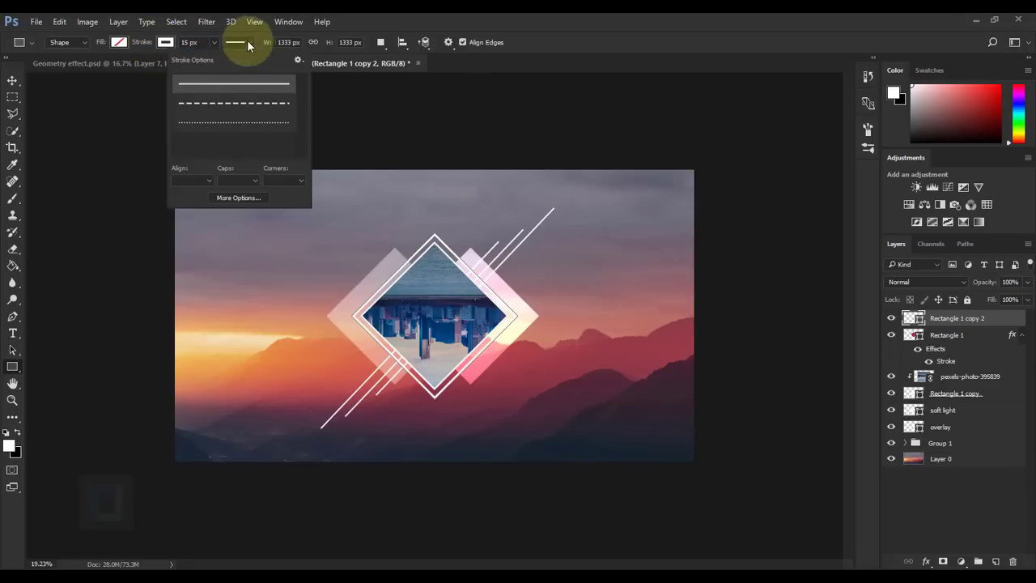
click(206, 104)
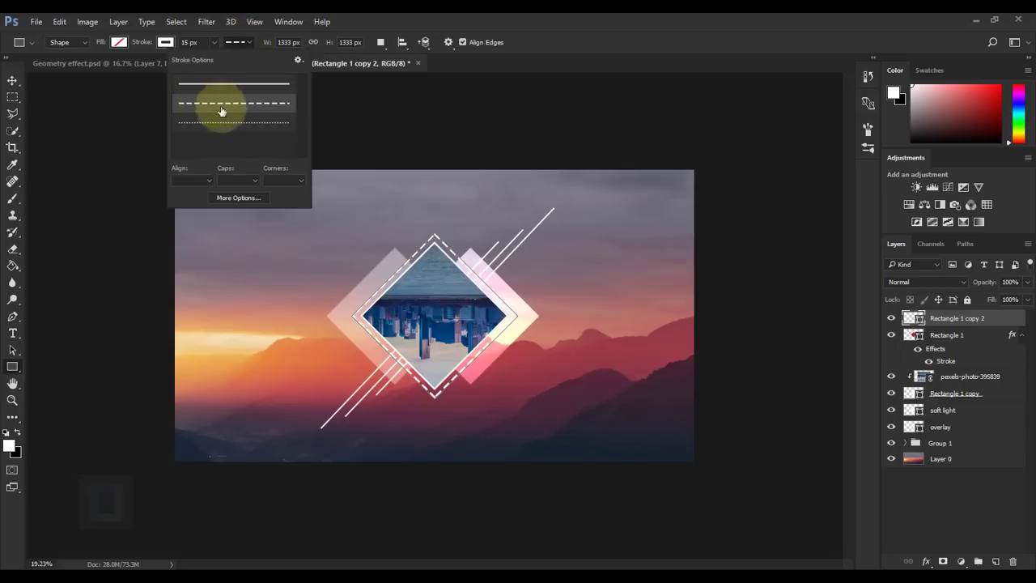
drag(214, 60, 212, 62)
click(204, 42)
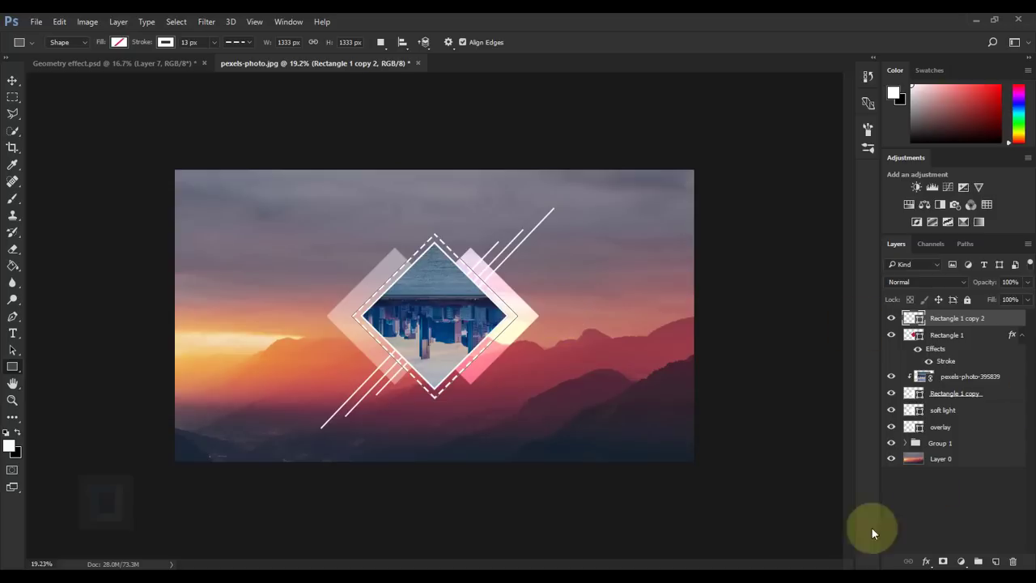
Add a Curves adjustment layer on top, pull the RGB curve's lower midtones down slightly and raise its black point for faded shadows.
click(961, 561)
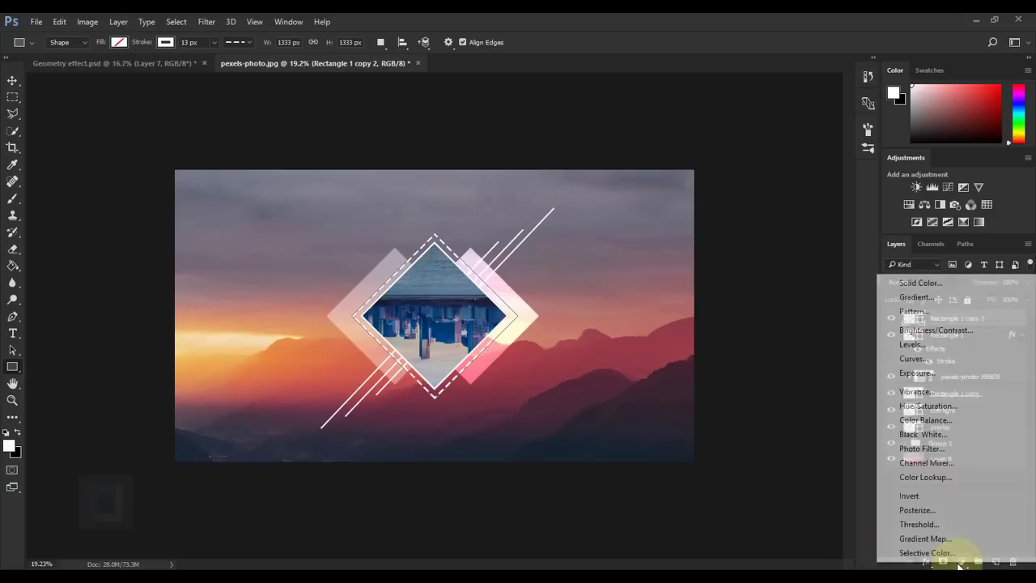
click(913, 358)
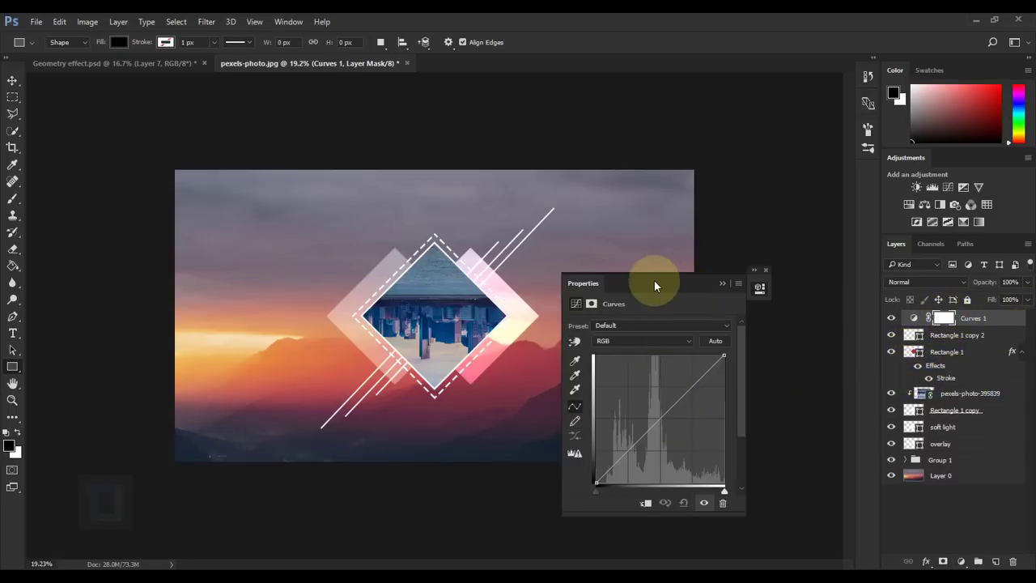
drag(654, 282, 706, 235)
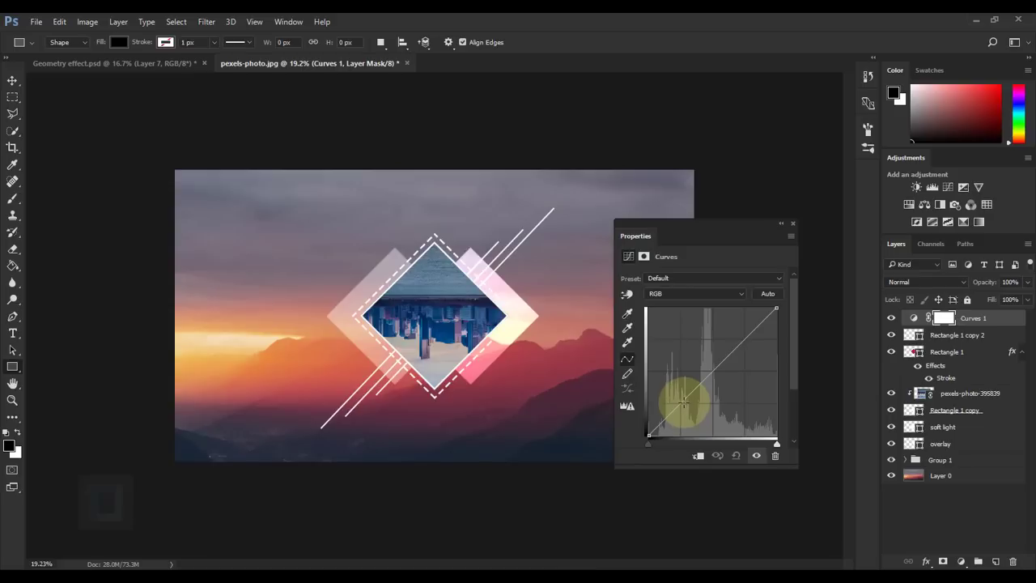
drag(683, 402, 686, 405)
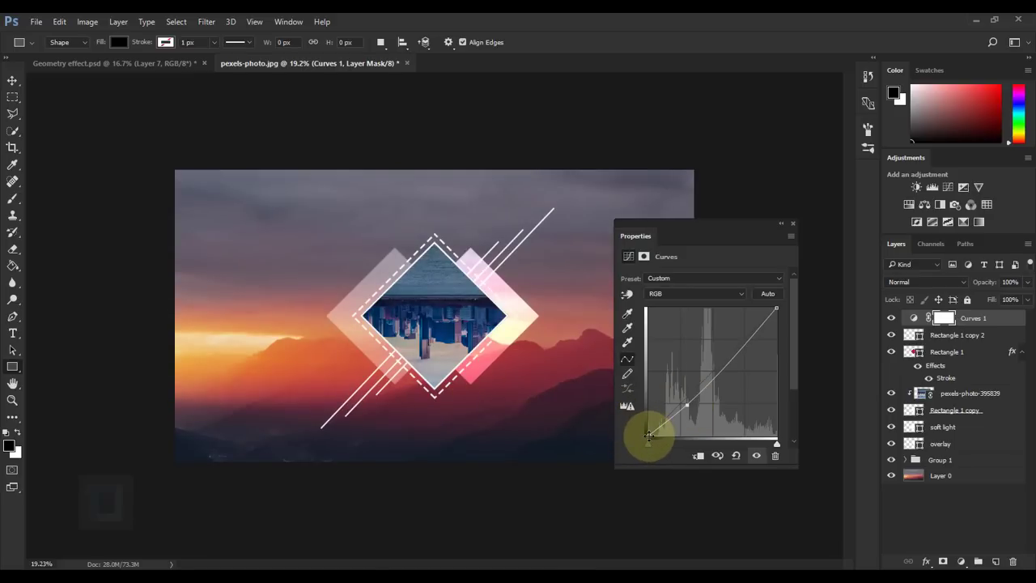
drag(648, 435, 638, 422)
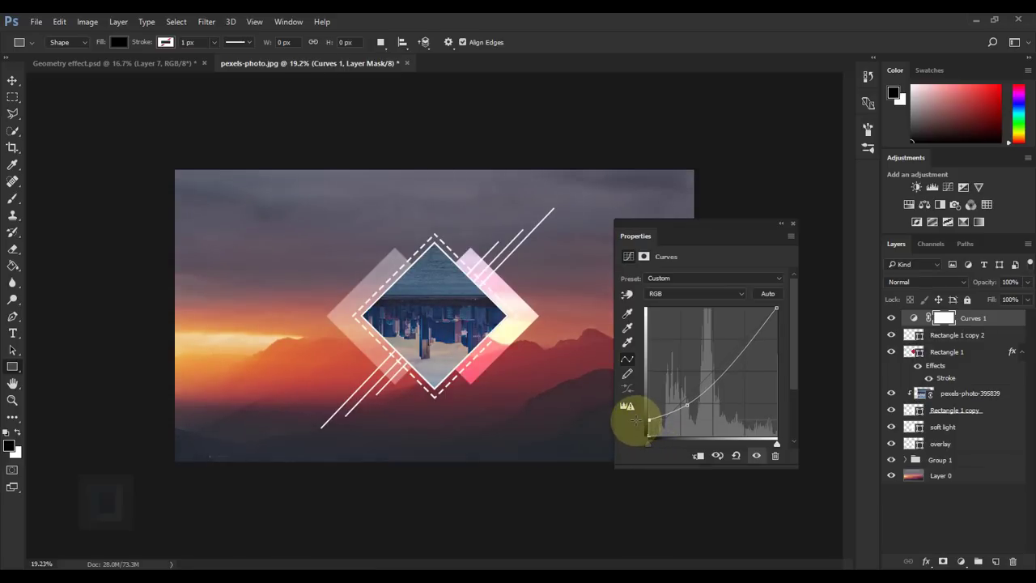
In the Curves Blue channel, raise the shadow endpoint and lower the highlight endpoint slightly, and close the curve settings.
click(669, 295)
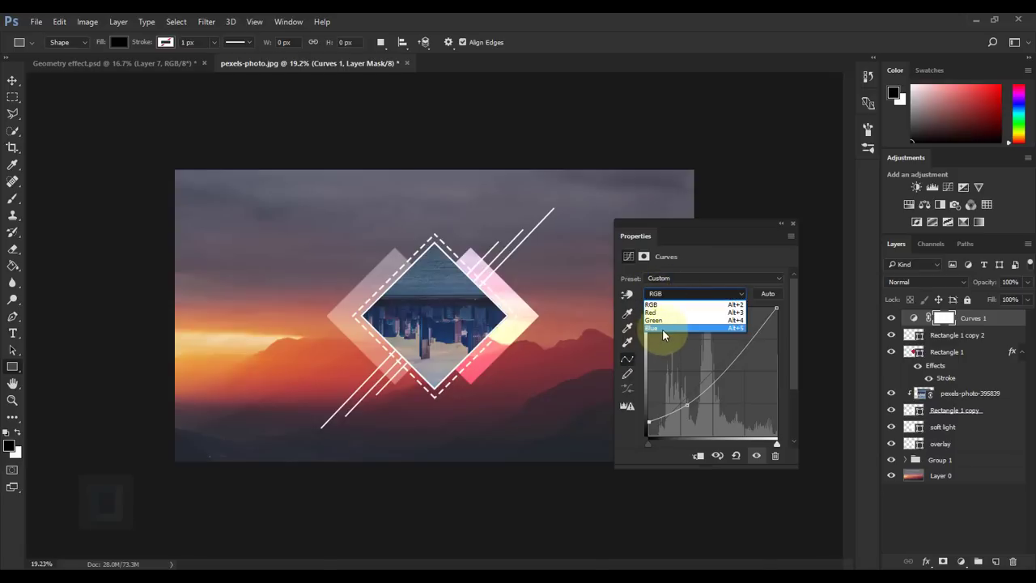
click(663, 330)
drag(648, 435, 626, 424)
mouse_move(776, 307)
mouse_down()
mouse_move(788, 317)
mouse_move(778, 312)
mouse_up()
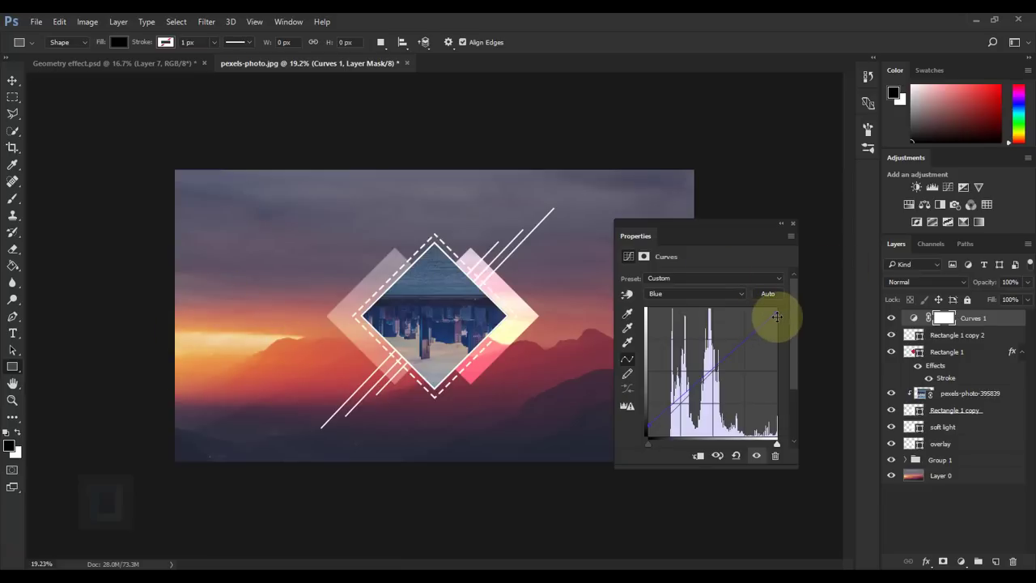
drag(776, 316, 779, 322)
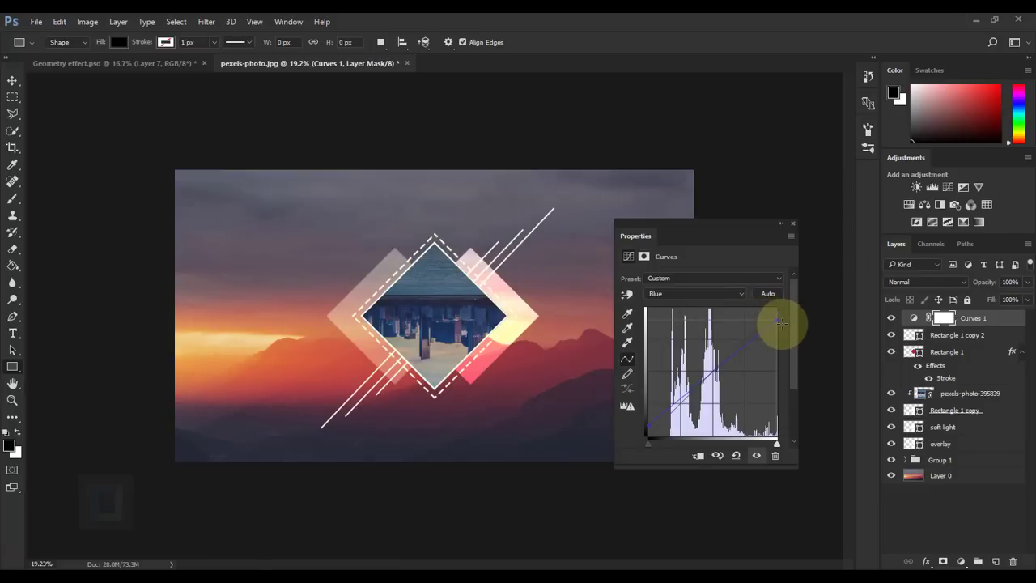
click(793, 223)
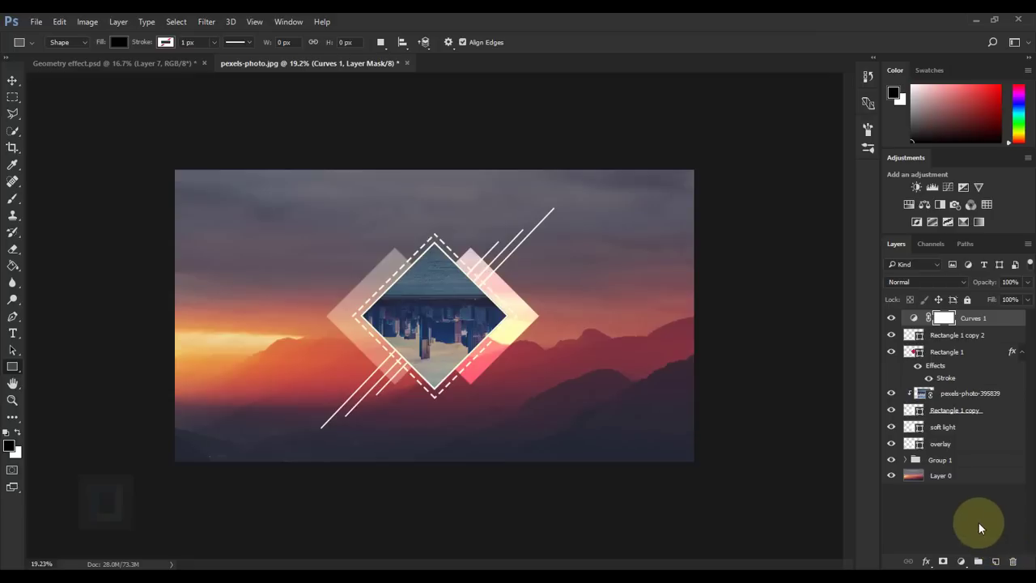
Place the pexels-photo-109851 portrait as a linked image at its default size.
click(36, 22)
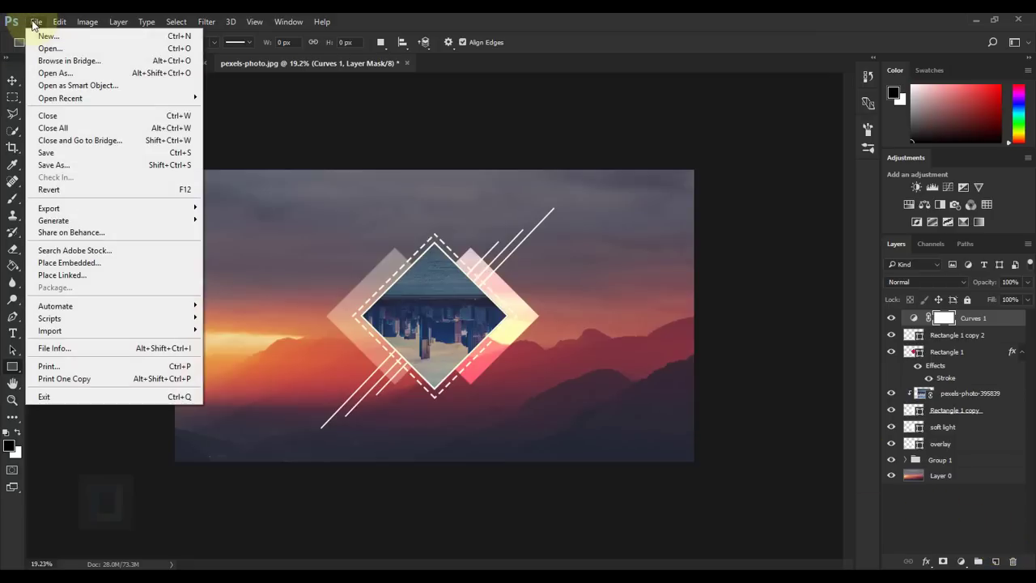
click(65, 275)
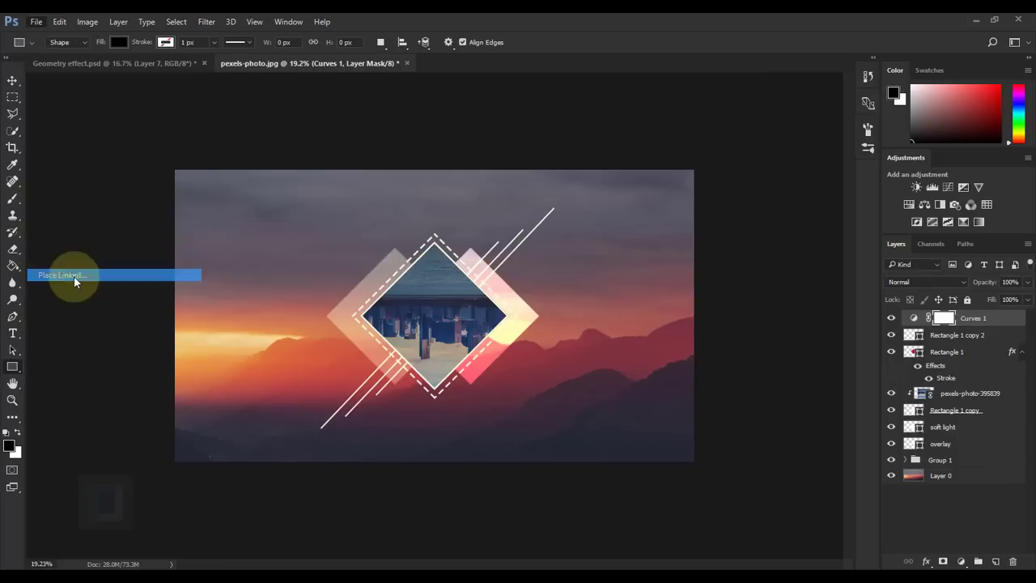
click(671, 163)
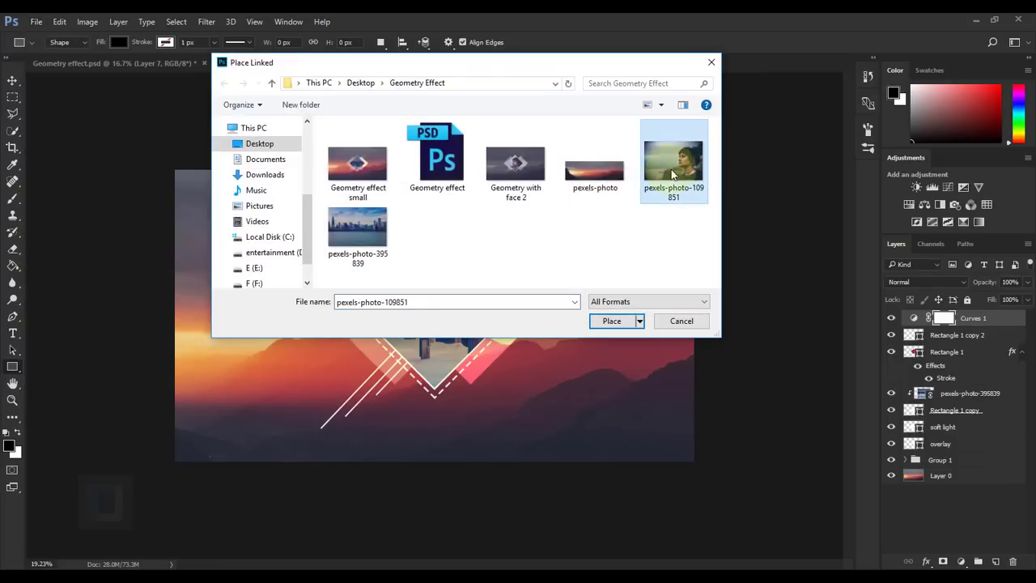
click(611, 322)
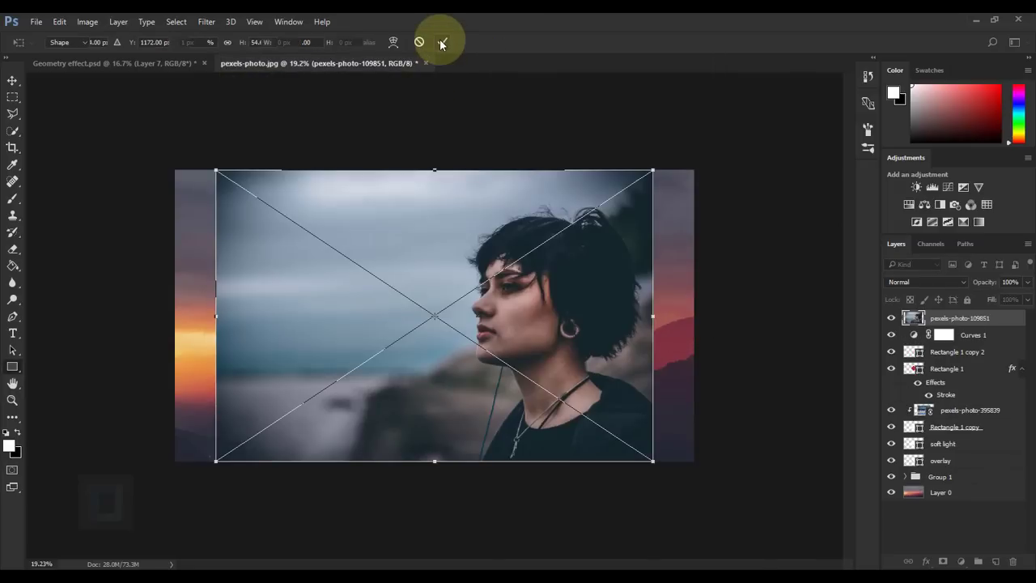
click(440, 41)
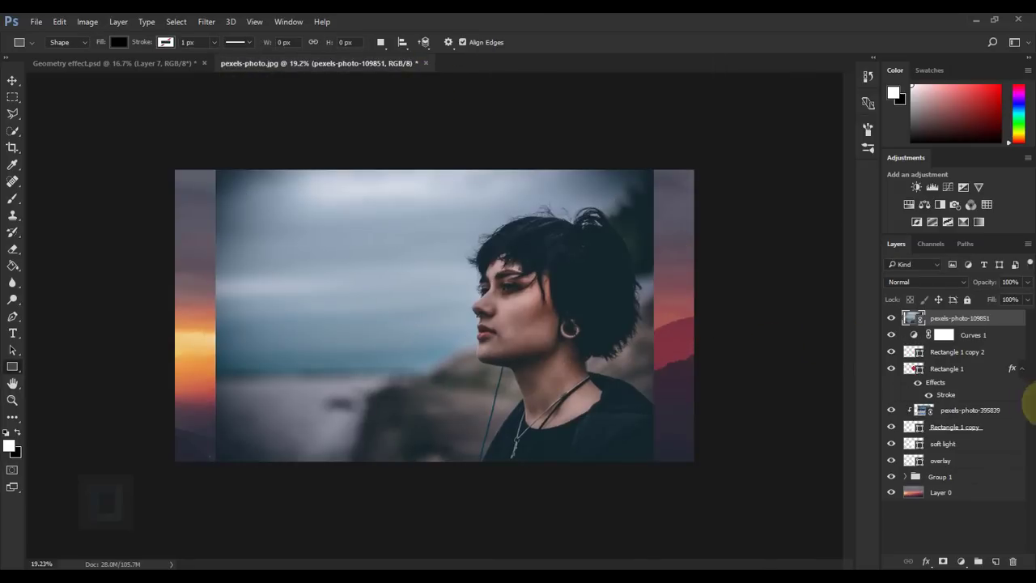
Move the portrait layer directly above the clipped city photo and clip it to the central diamond.
drag(963, 318, 908, 396)
right_click(998, 395)
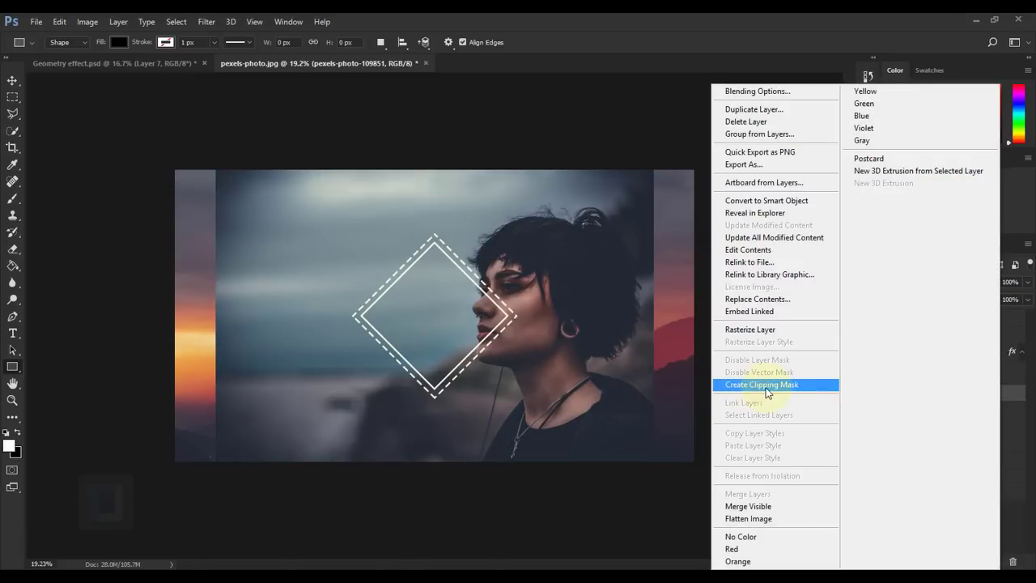
click(746, 386)
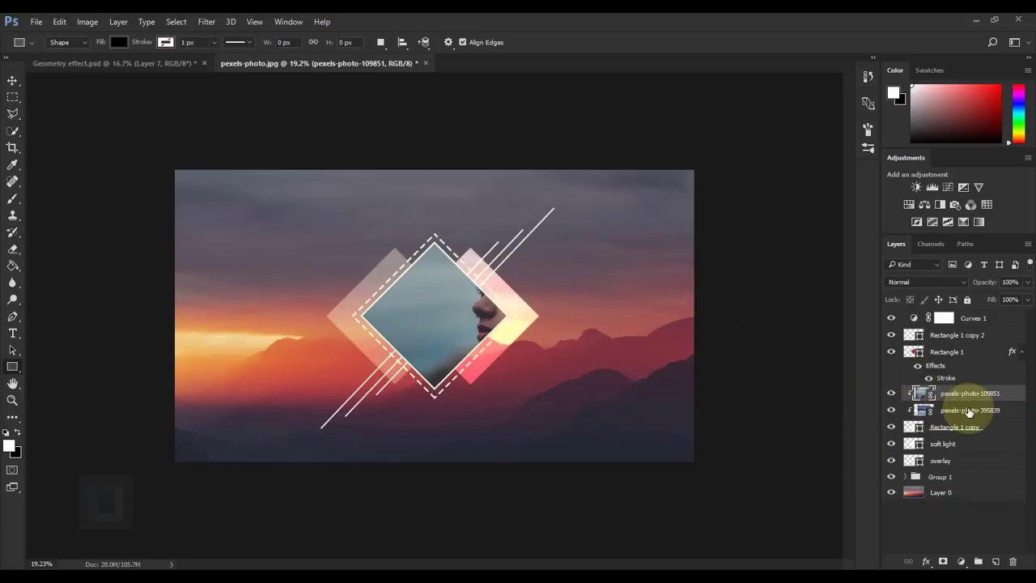
Scale the clipped portrait down to about 35% and position it so the face fills the central diamond.
key(ctrl+t)
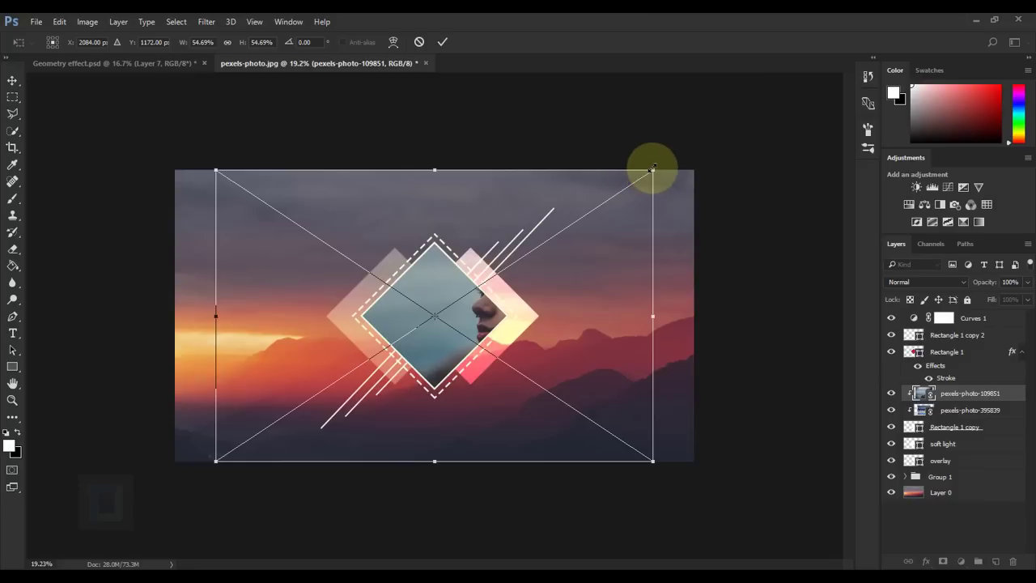
drag(652, 169, 602, 202)
drag(555, 334, 502, 347)
drag(557, 211, 522, 233)
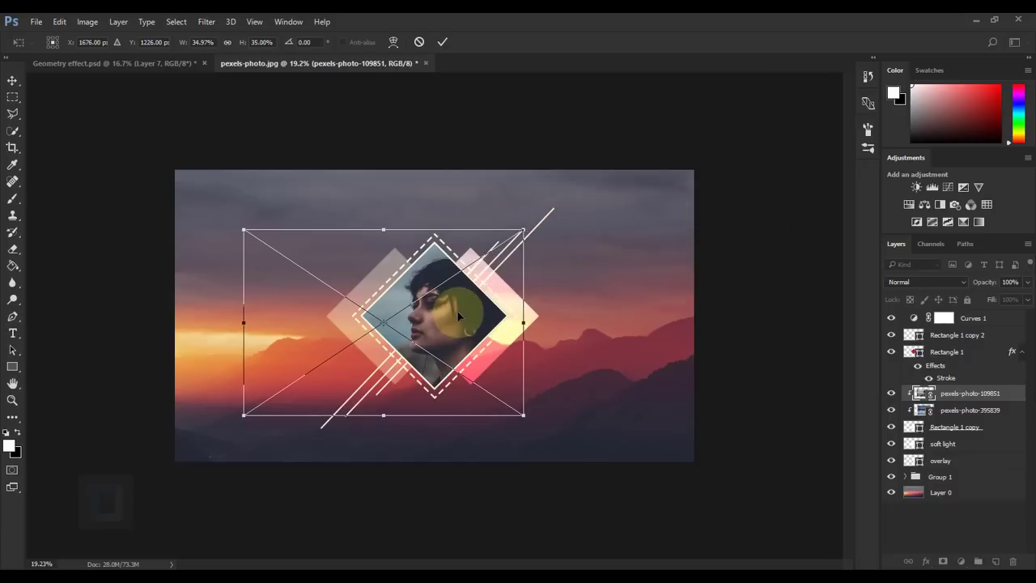
click(442, 41)
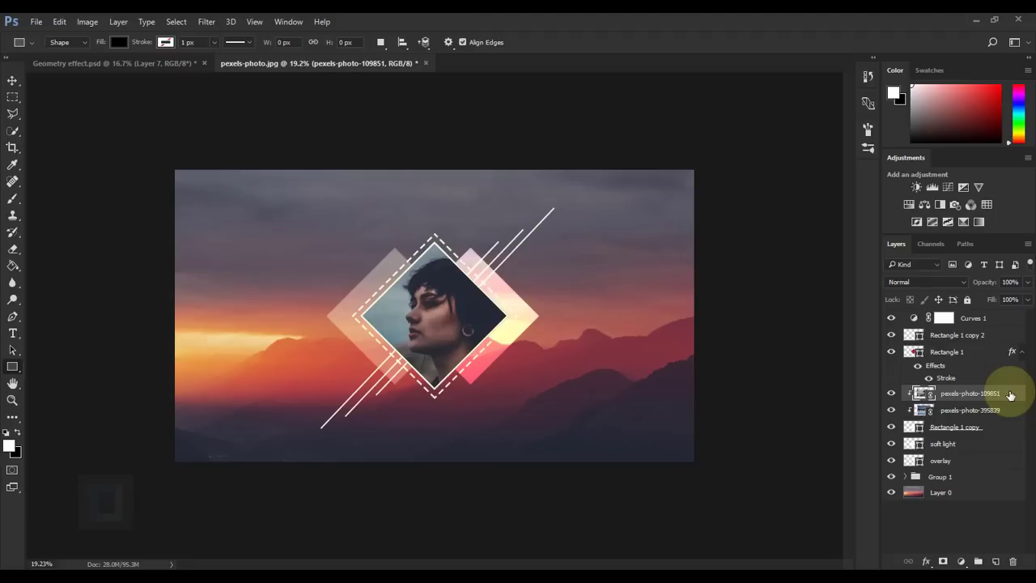
Add a Hue/Saturation adjustment layer directly above the sunset background photo, beneath the line group.
click(940, 492)
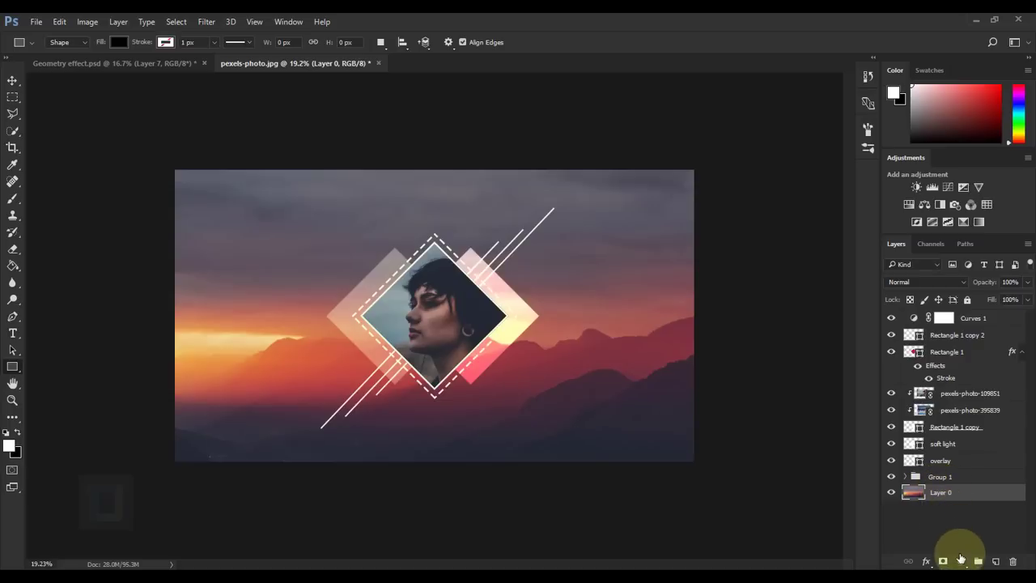
click(960, 560)
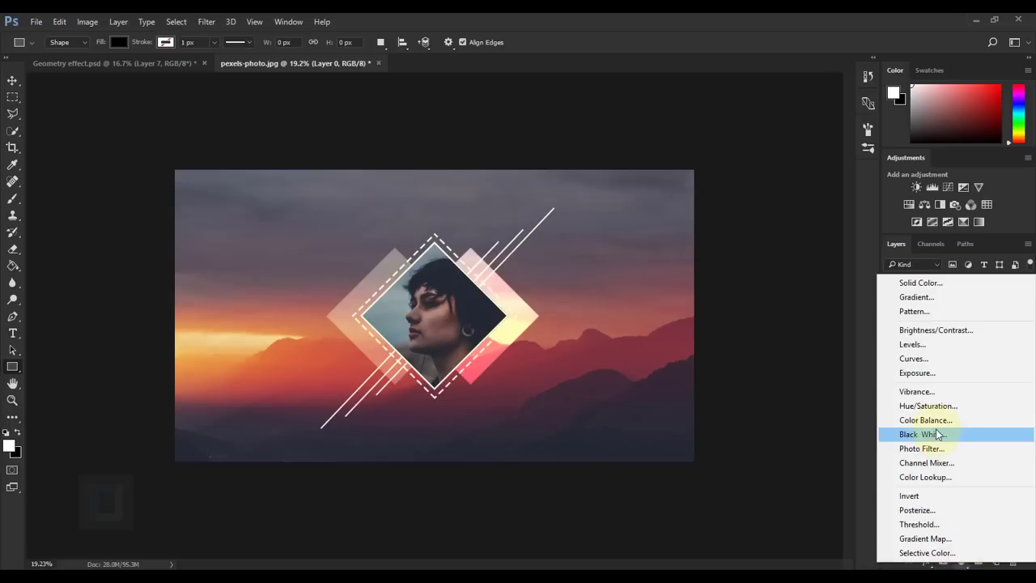
click(931, 405)
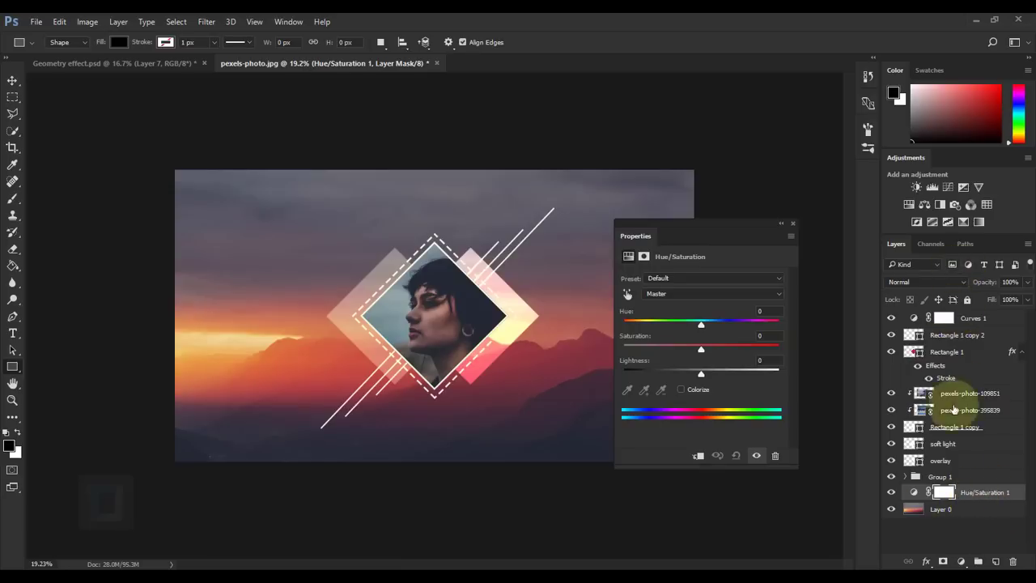
click(963, 494)
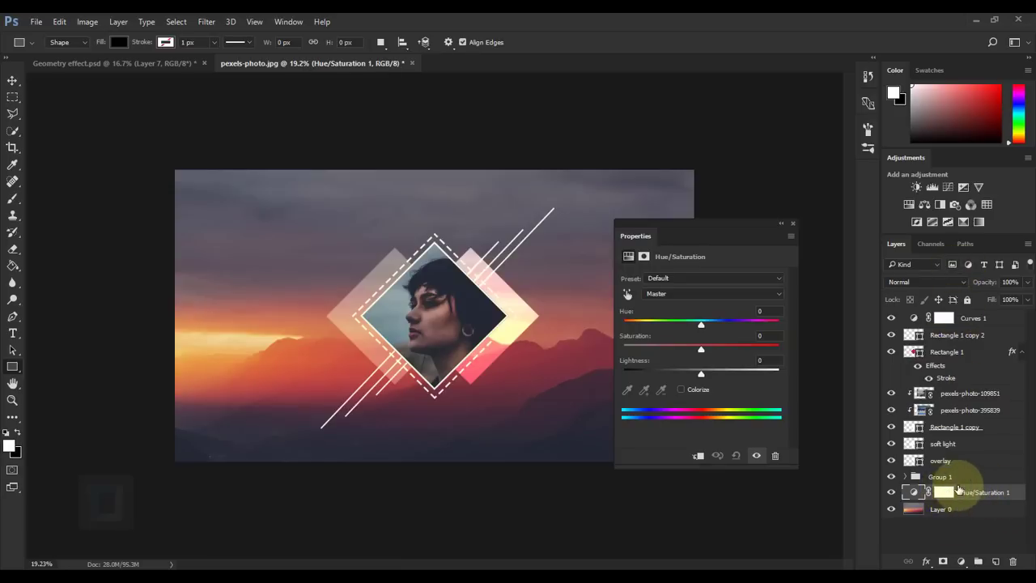
Set the background's Hue/Saturation adjustment to Saturation -90 and Lightness -45.
drag(699, 346, 589, 354)
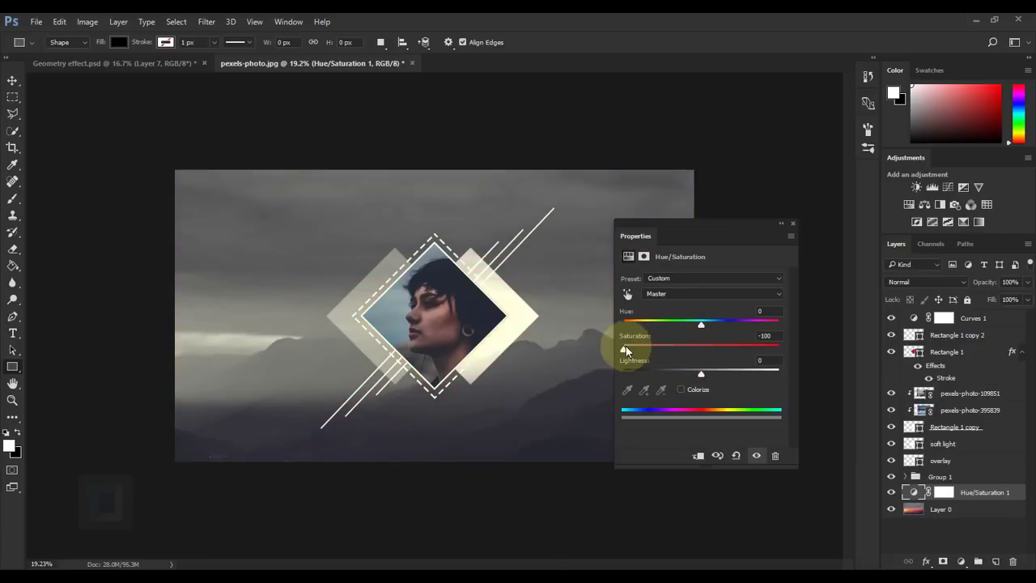
click(764, 335)
text(-90)
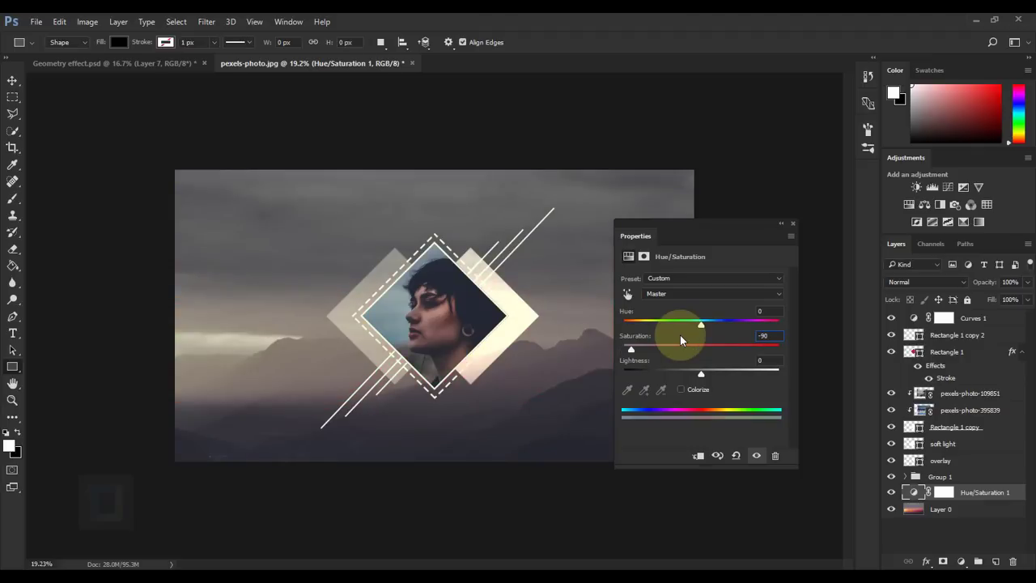
drag(701, 373, 666, 370)
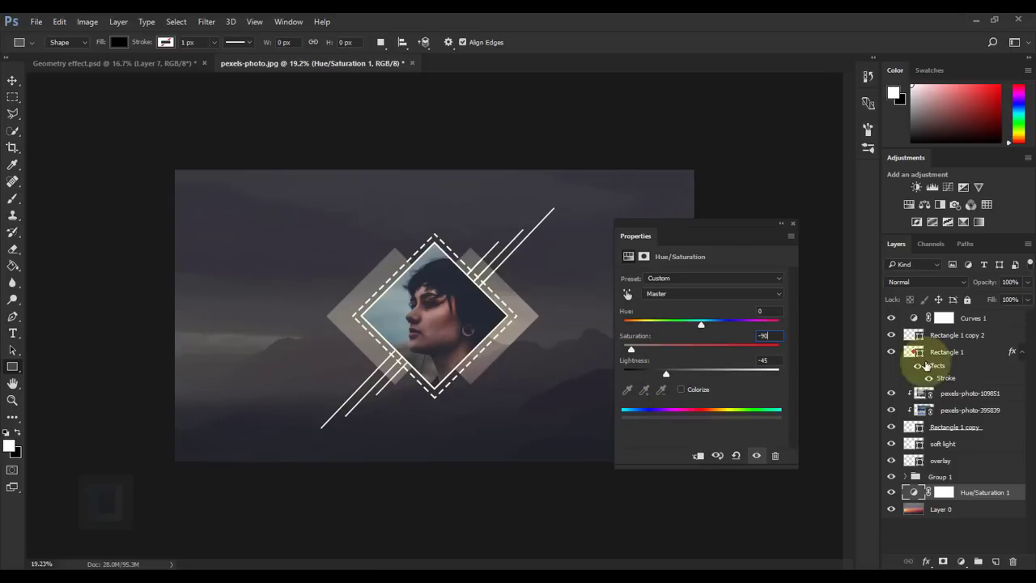
Reopen the Curves 1 adjustment and slightly raise the RGB curve's shadow endpoint and its lower control point.
click(914, 318)
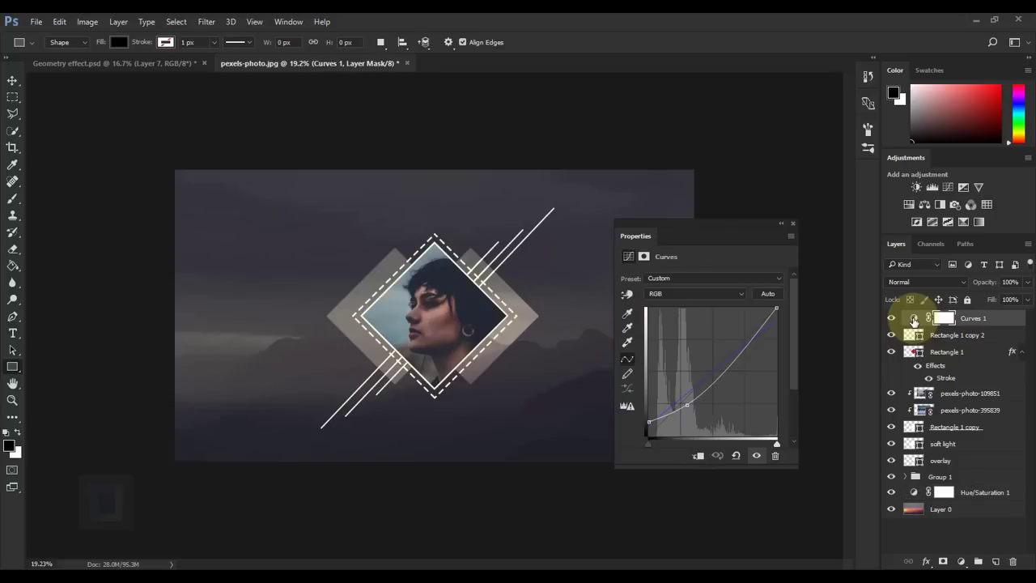
click(649, 421)
drag(648, 422, 648, 418)
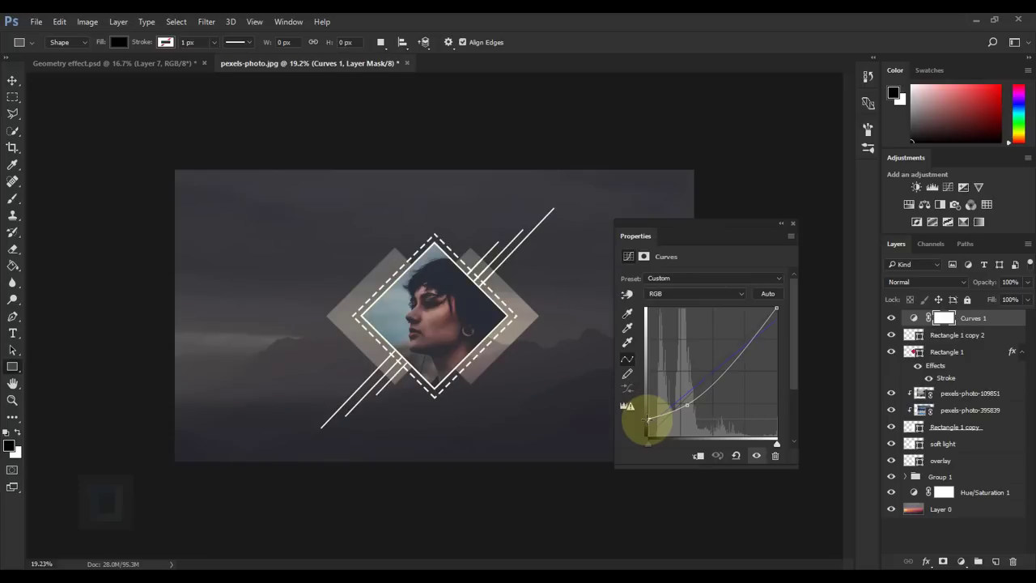
click(687, 404)
drag(687, 404, 686, 400)
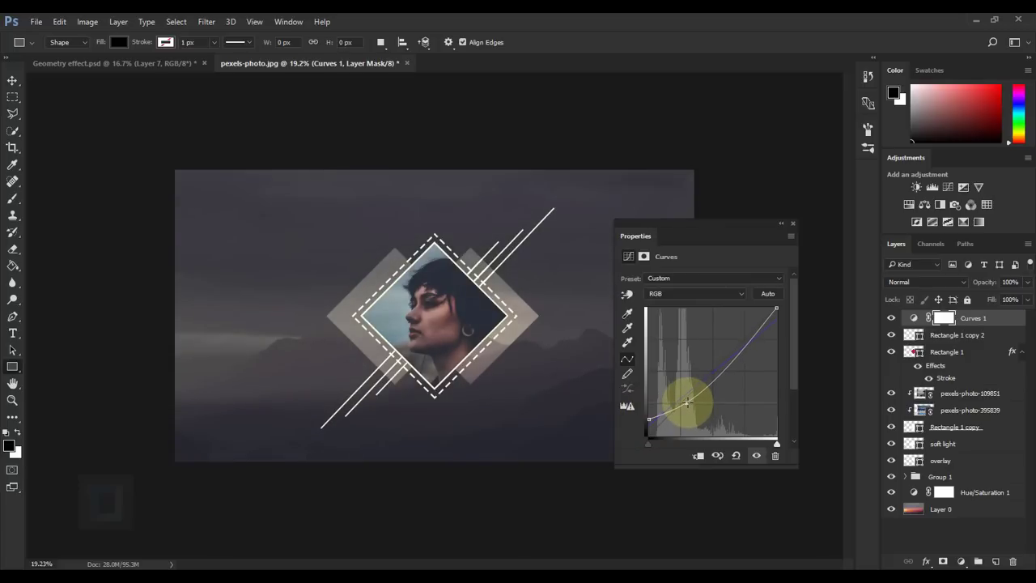
Fine-tune the Blue curve with a slightly higher shadow endpoint and a slightly lower highlight endpoint, and close the curve settings.
click(686, 293)
click(659, 322)
drag(647, 405, 646, 419)
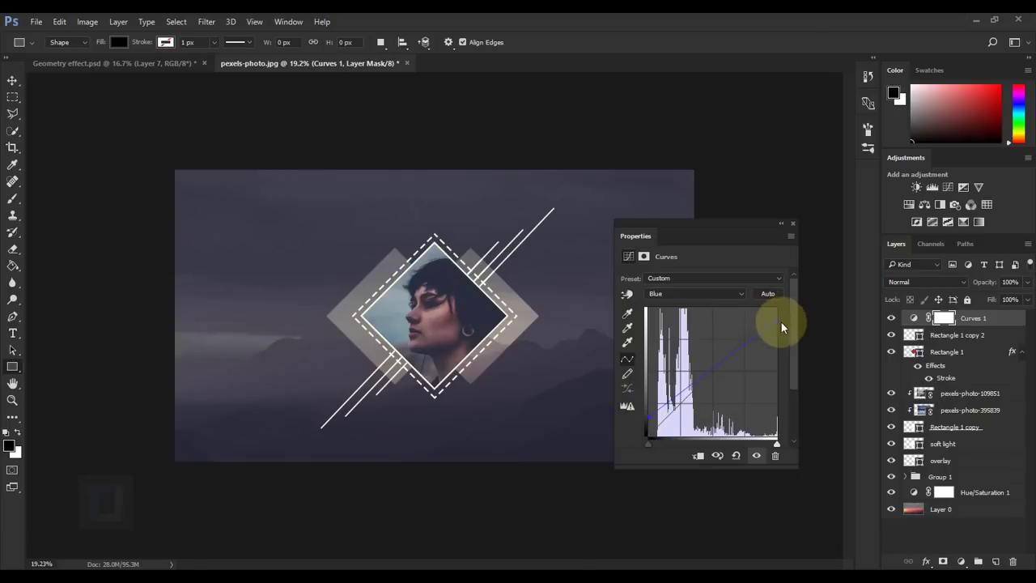
drag(775, 320, 776, 322)
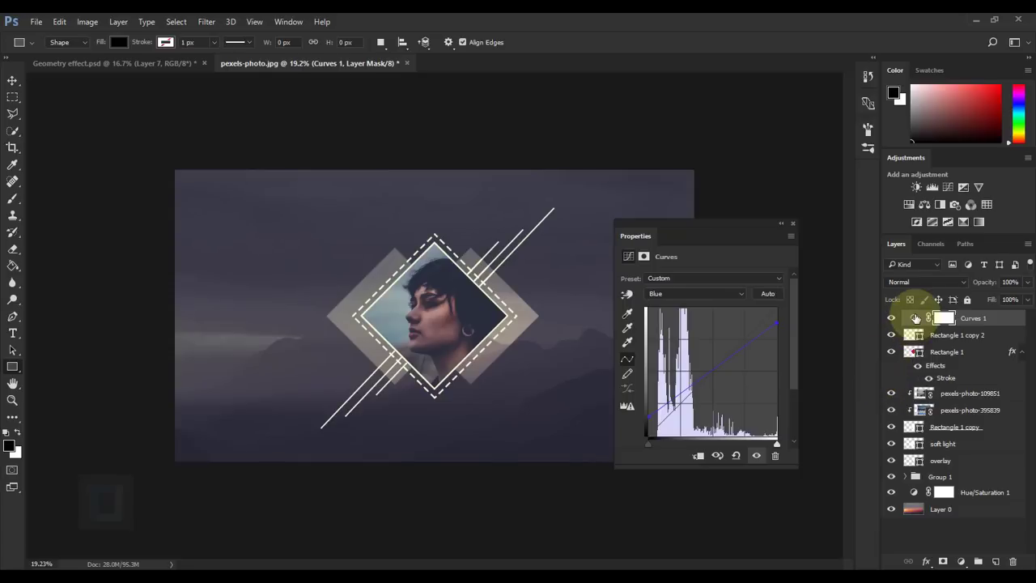
click(793, 223)
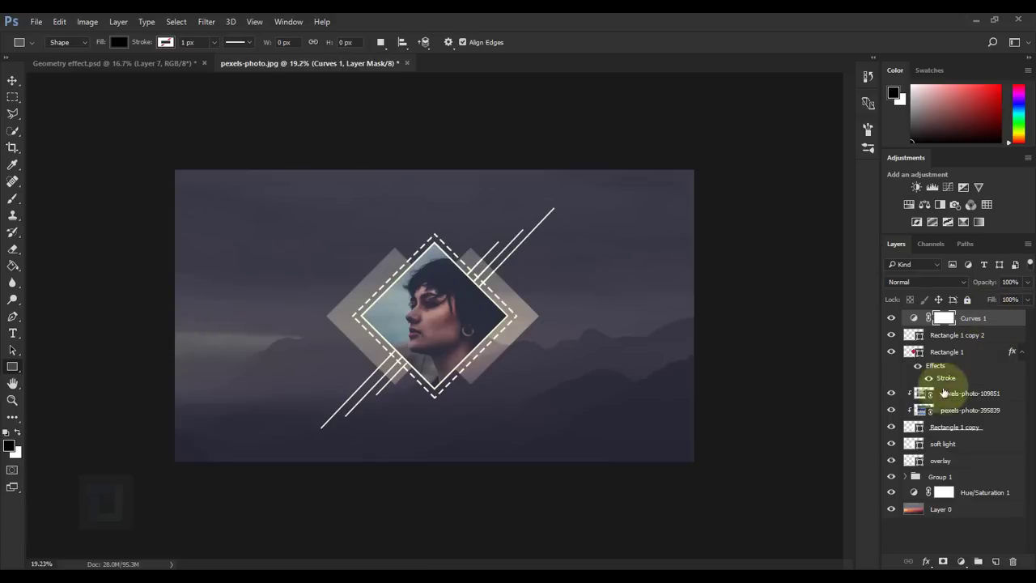
Group all the design layers from Group 1 up to Rectangle 1 copy 2, leaving out both adjustment layers and the background.
click(945, 477)
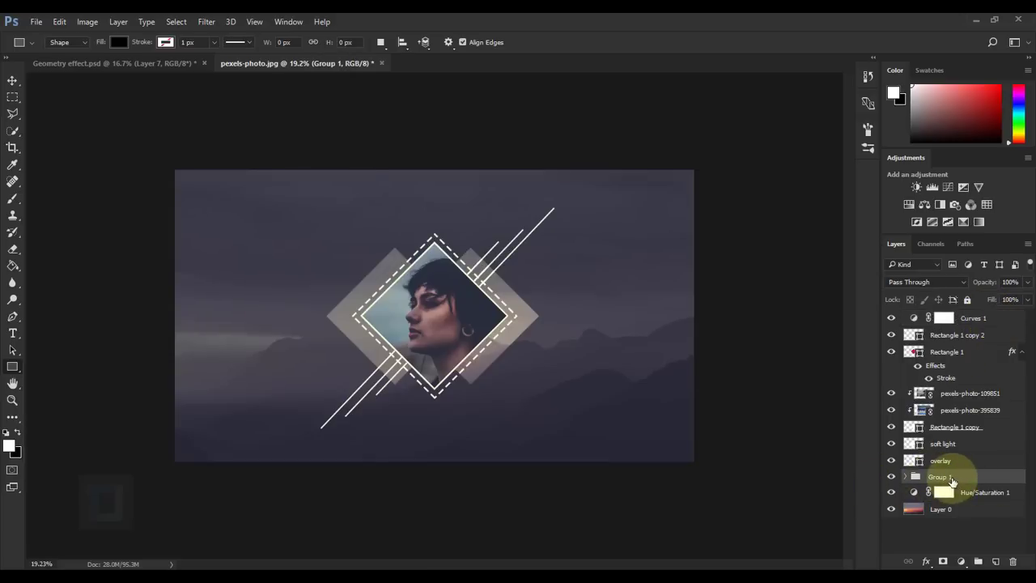
key(shift)
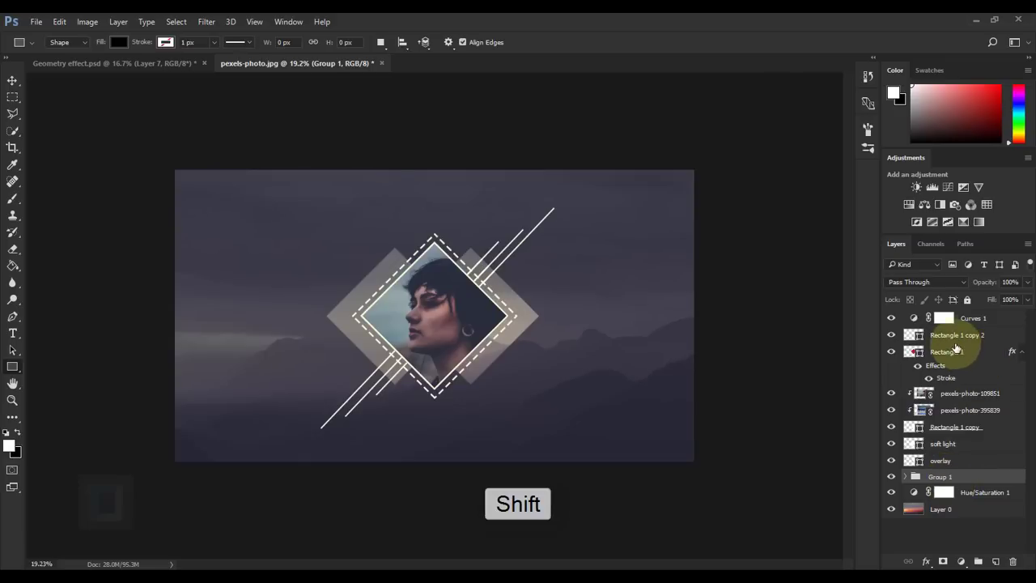
shift+click(955, 335)
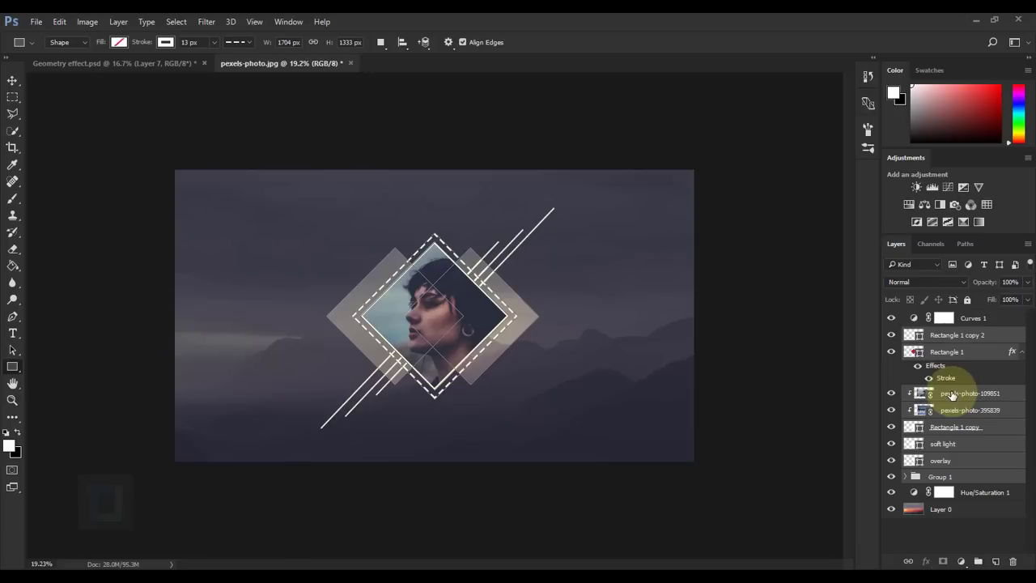
key(ctrl+g)
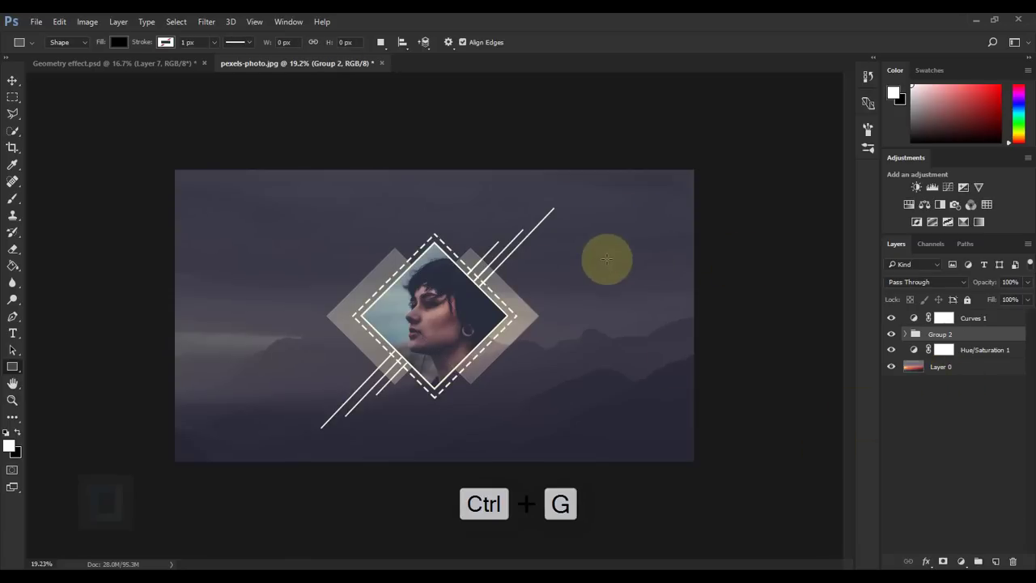
Scale the grouped diamond design down proportionally around its centre to about 84%.
key(ctrl+t)
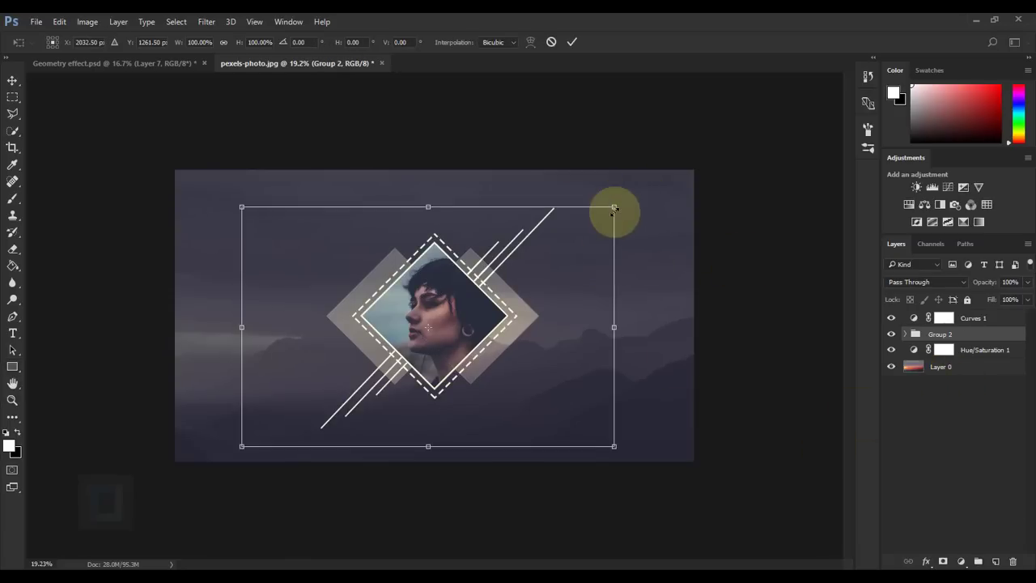
drag(615, 208, 580, 221)
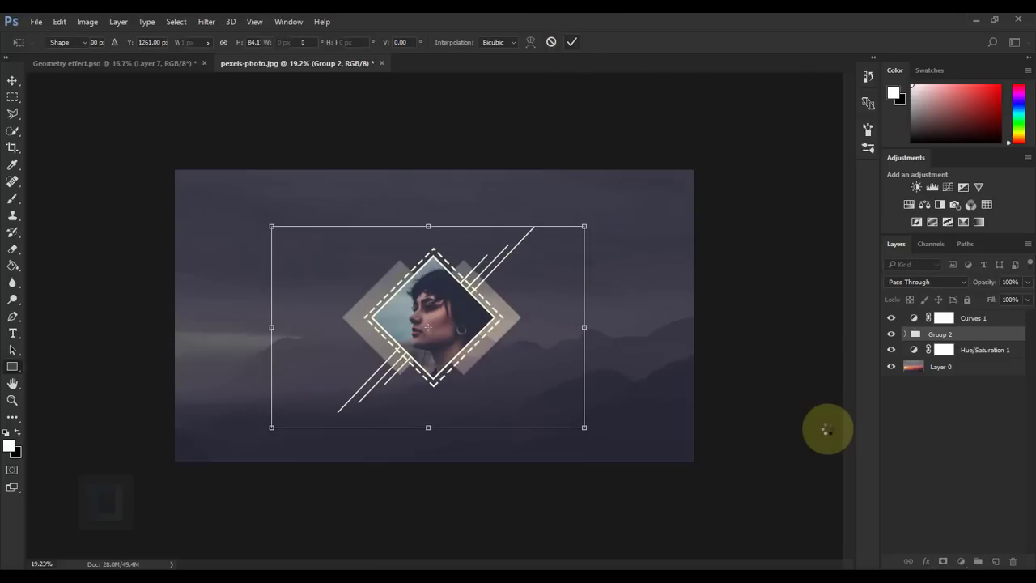
key(Return)
key(u)
scroll(763, 417, up, 3)
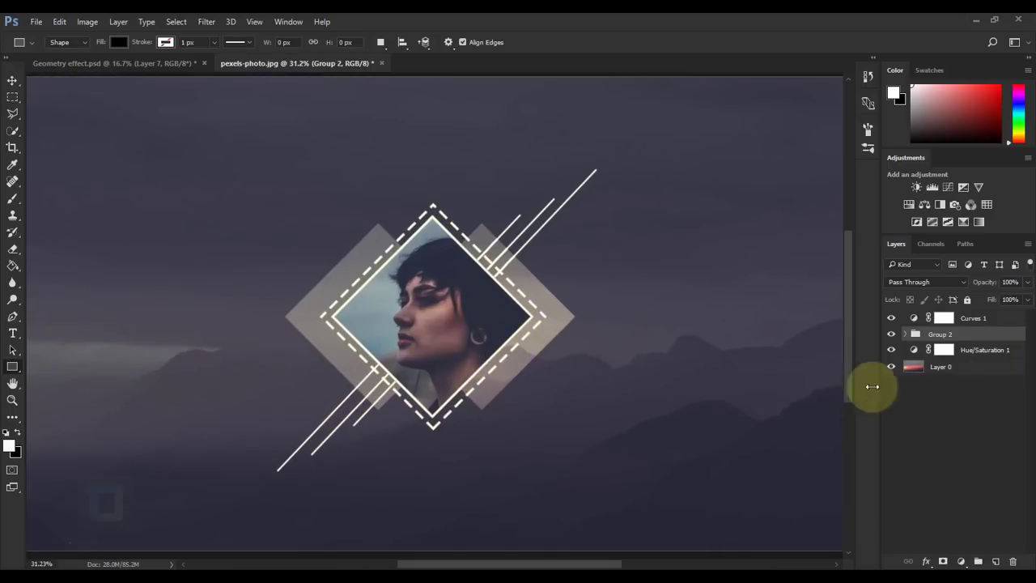
scroll(719, 351, down, 2)
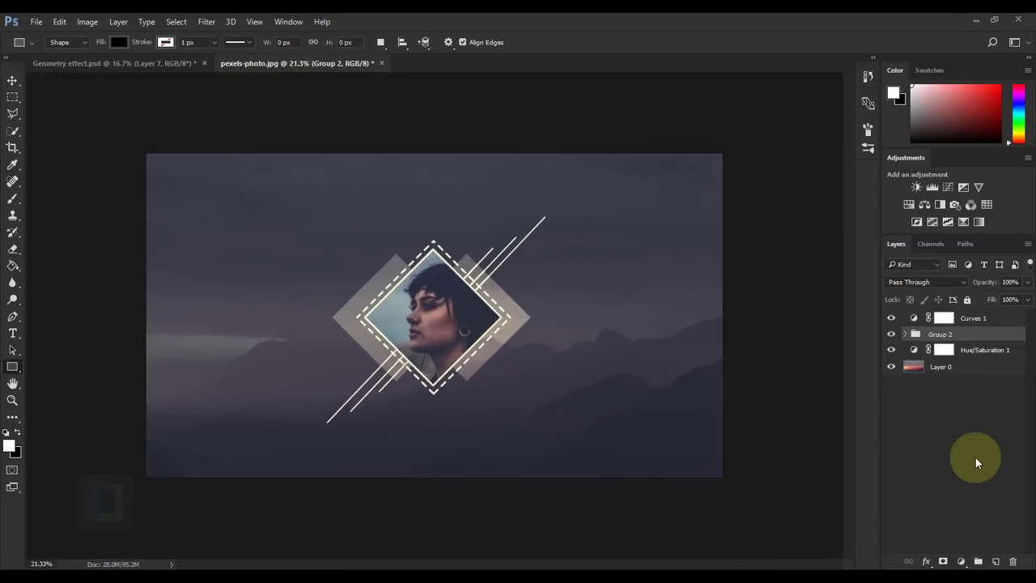